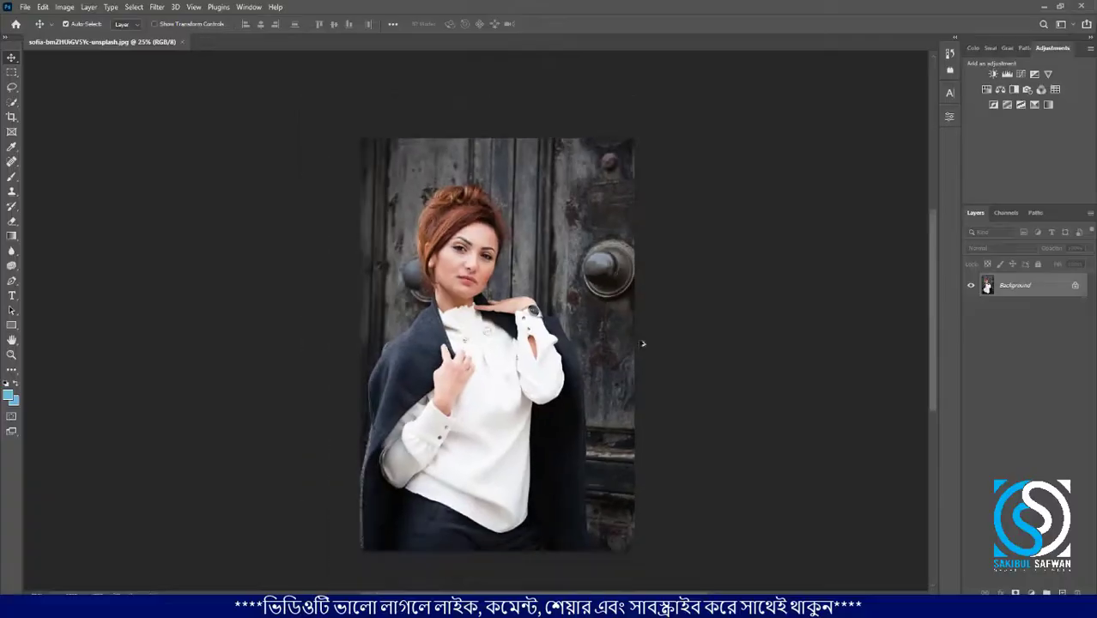
Open the Filter Gallery for the portrait photo.
scroll(642, 344, "up", 2)
left_click(157, 7)
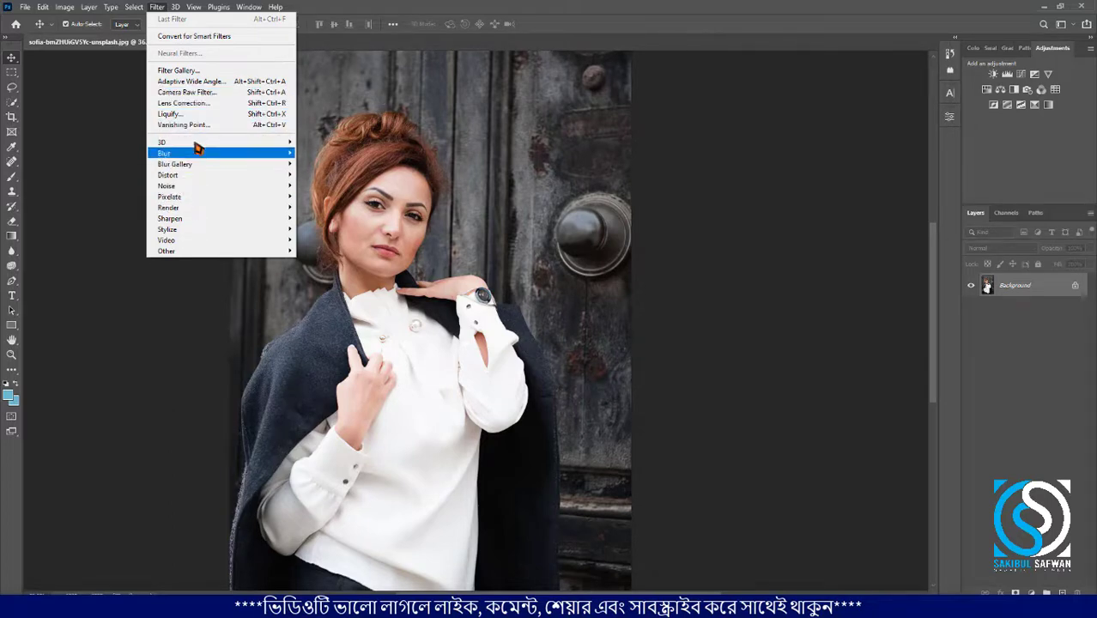
mouse_move(202, 191)
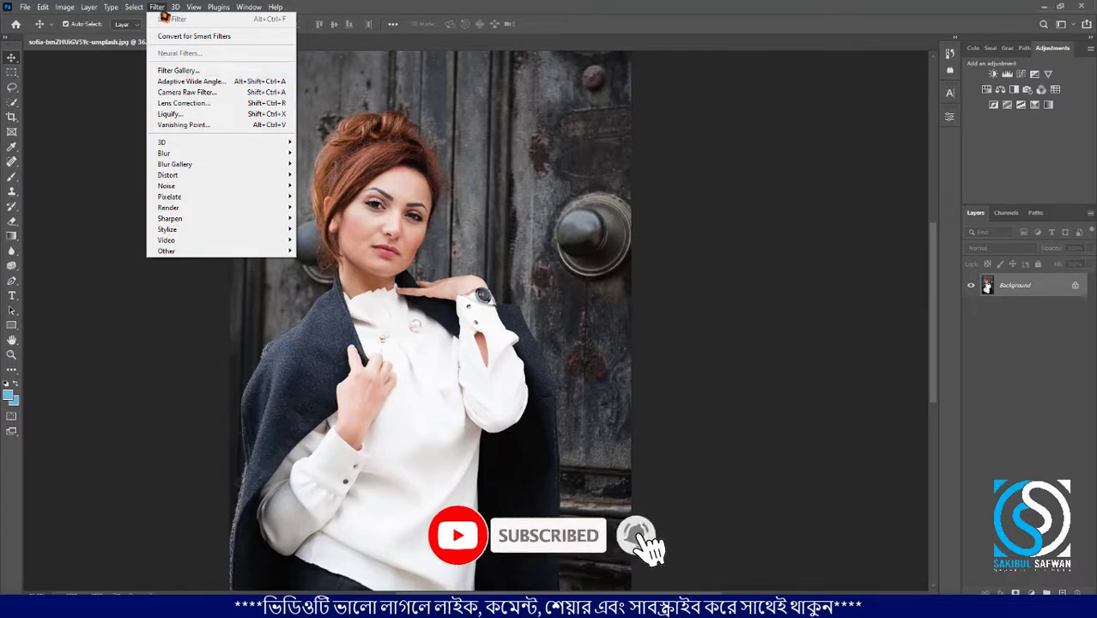
left_click(179, 70)
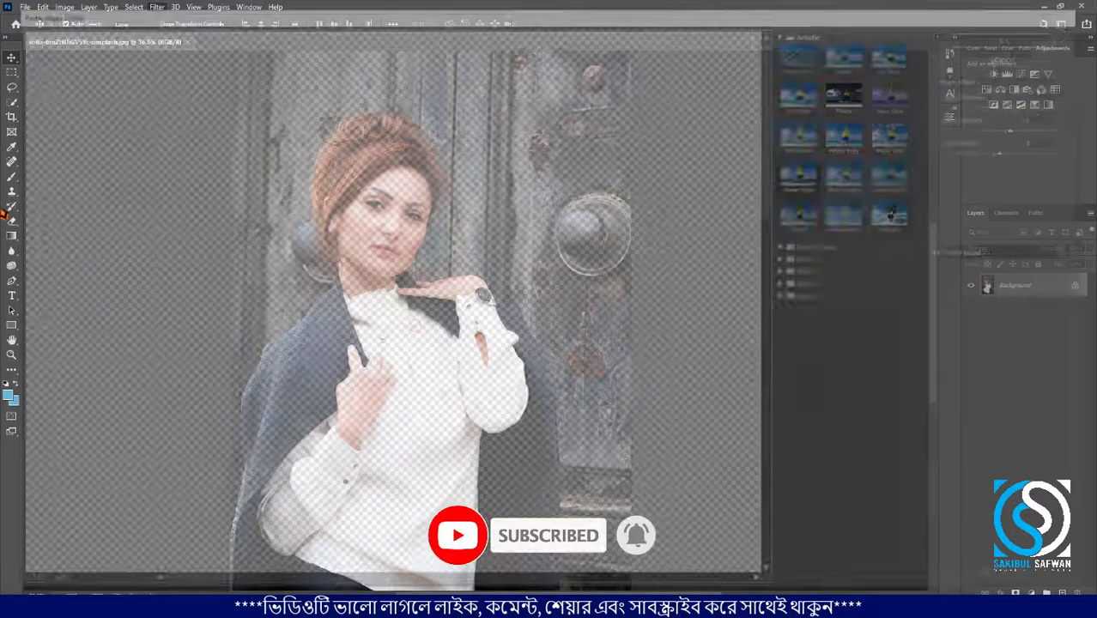
Examine the Poster Edges effect on the woman's face and clothing in the Filter Gallery preview.
scroll(453, 168, "down", 3)
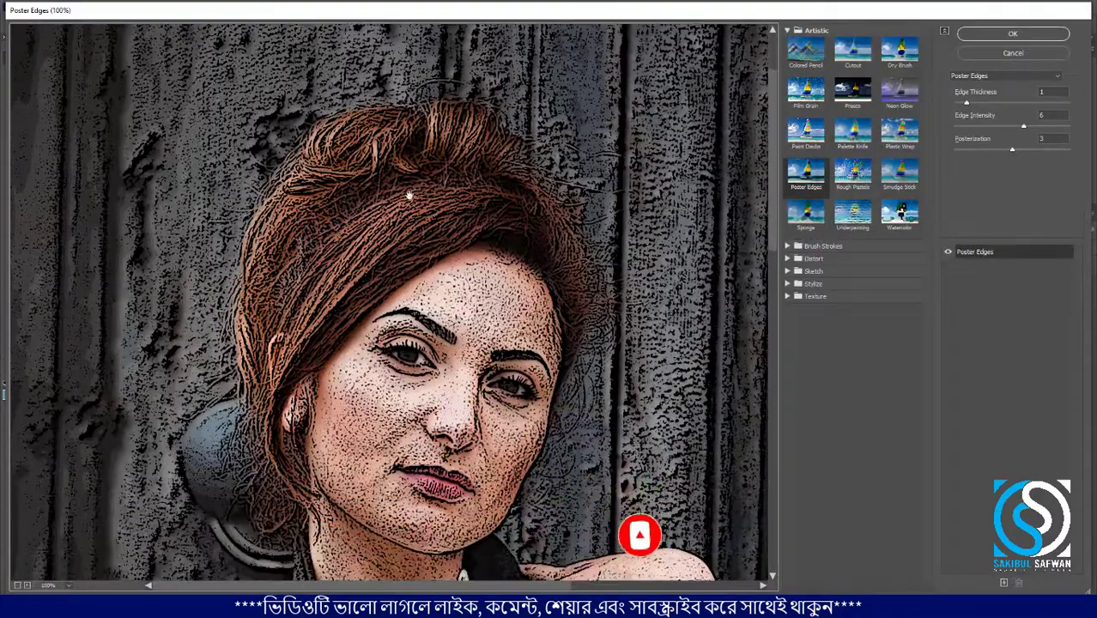
scroll(379, 170, "down", 1)
scroll(383, 247, "down", 1)
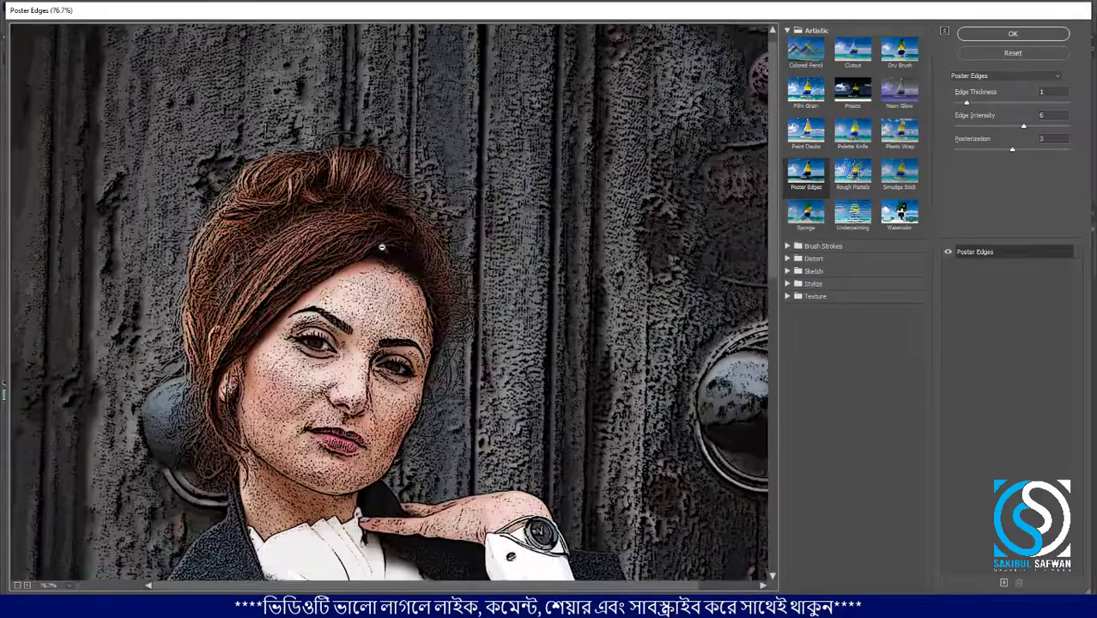
scroll(382, 247, "down", 3)
scroll(382, 248, "down", 2)
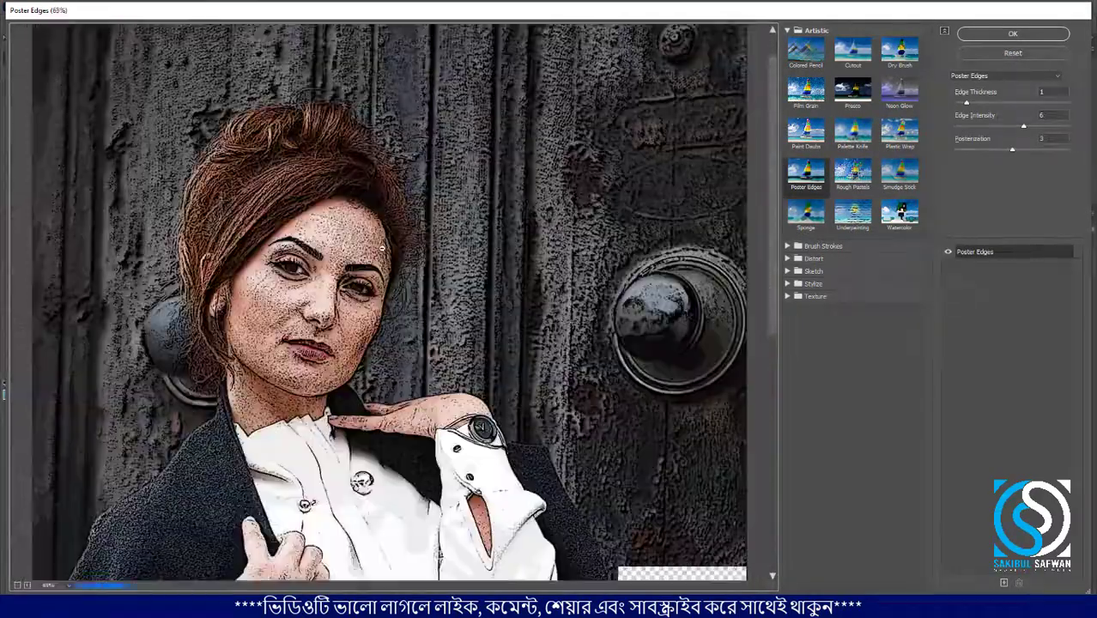
scroll(382, 248, "down", 1)
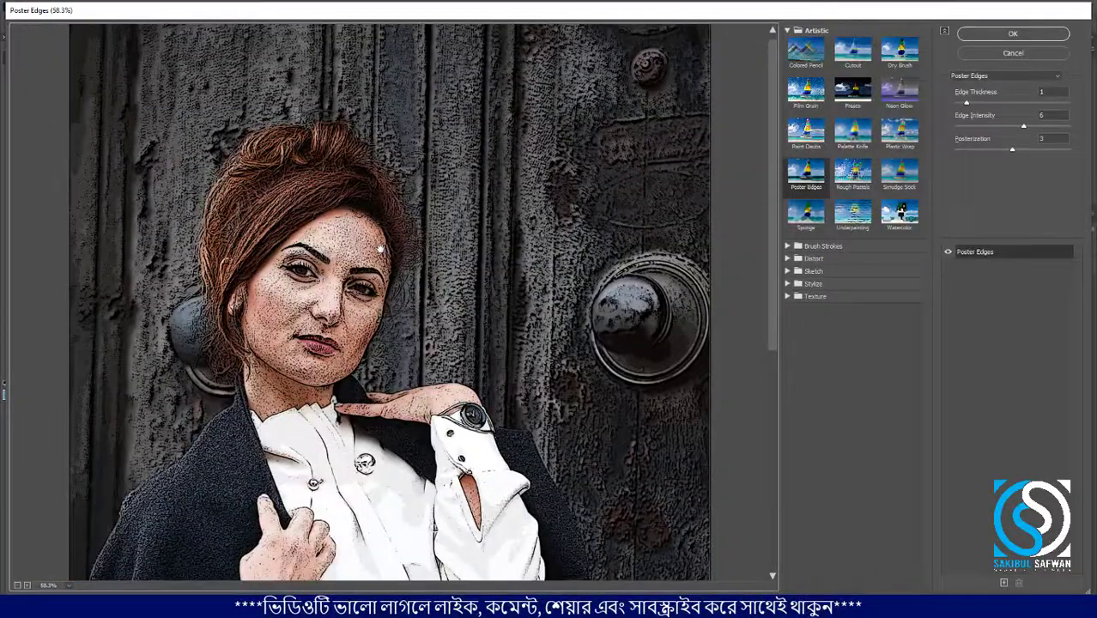
scroll(382, 248, "down", 1)
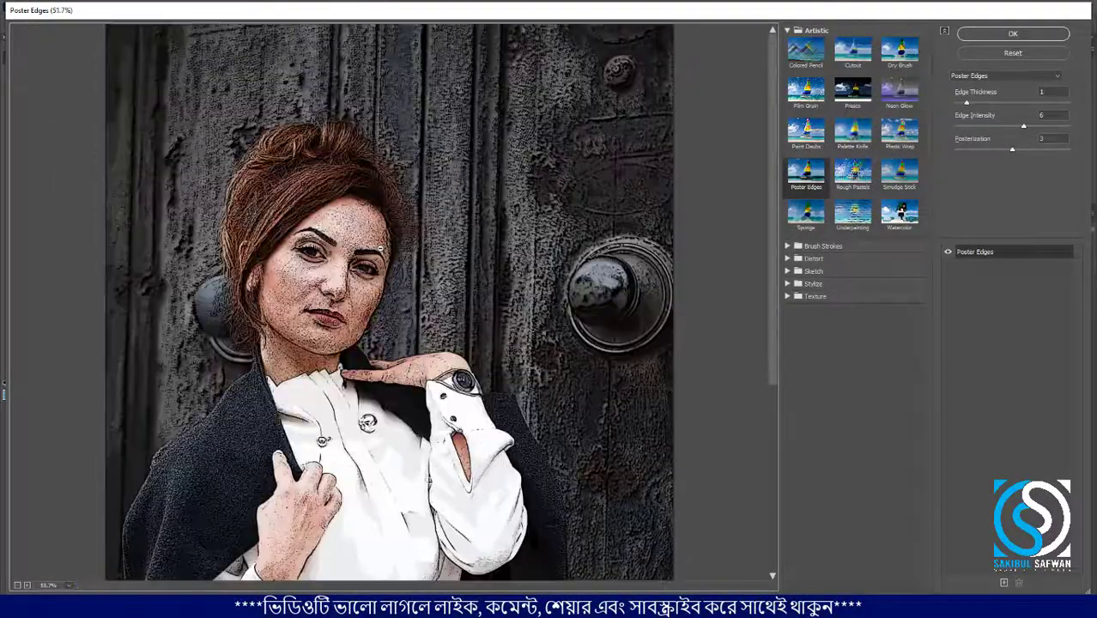
scroll(352, 272, "up", 2)
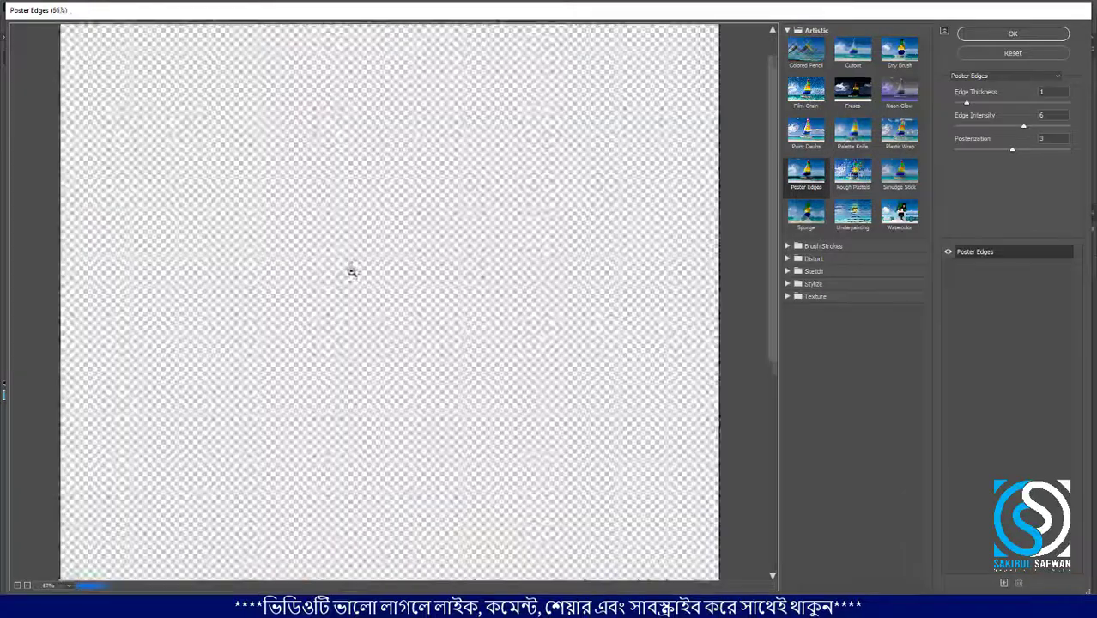
scroll(352, 272, "down", 2)
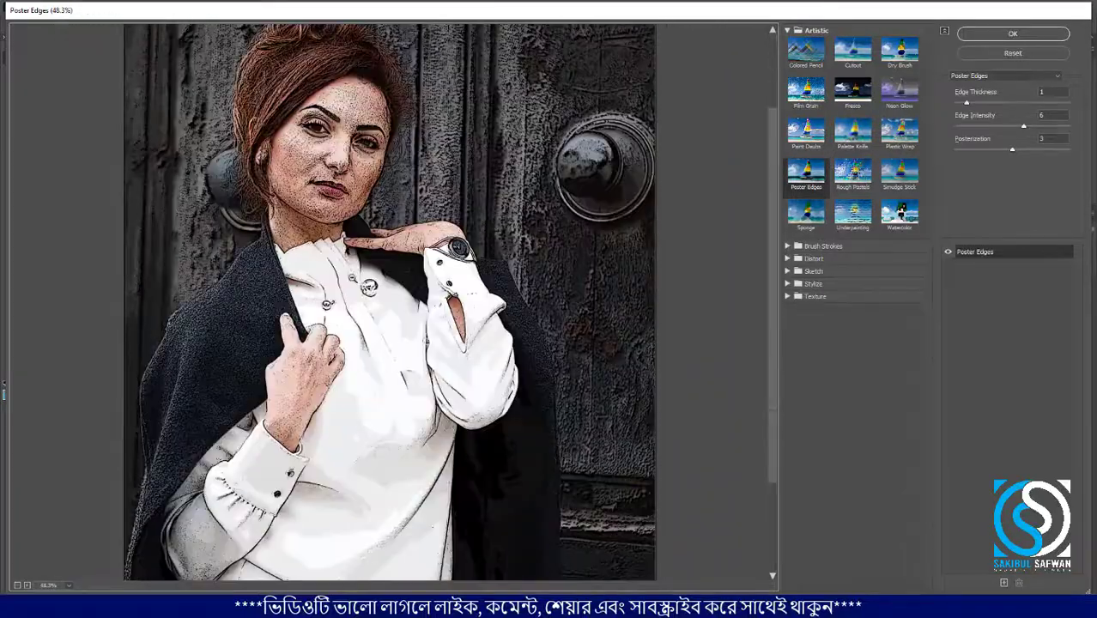
scroll(382, 300, "down", 1)
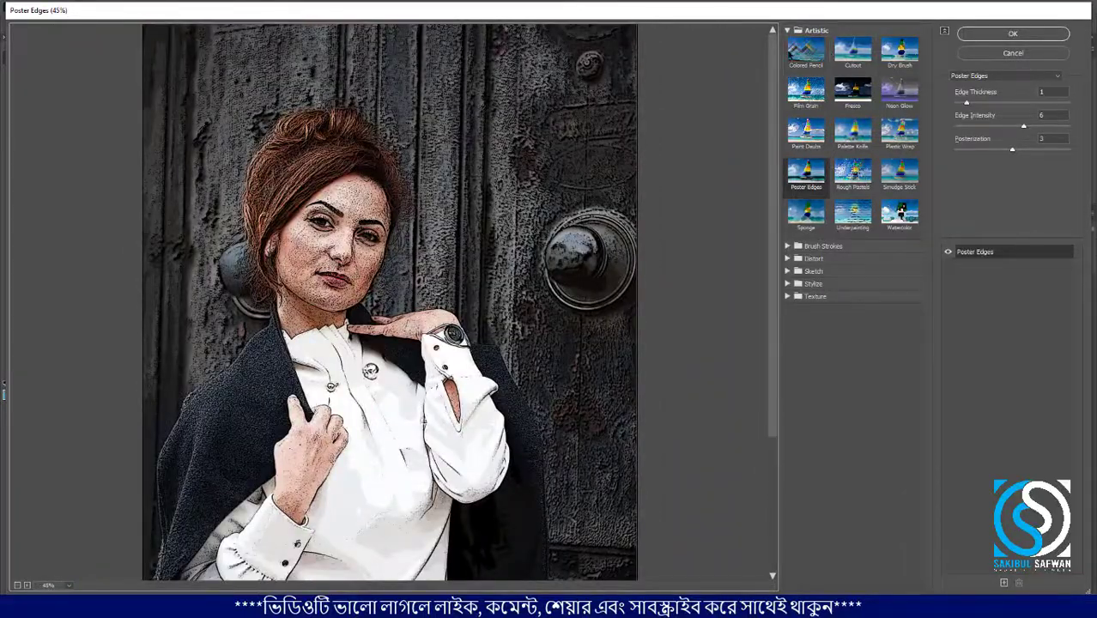
Preview Artistic filters on the portrait, including Colored Pencil, Cutout, Film Grain, Fresco and Neon Glow.
left_click(789, 31)
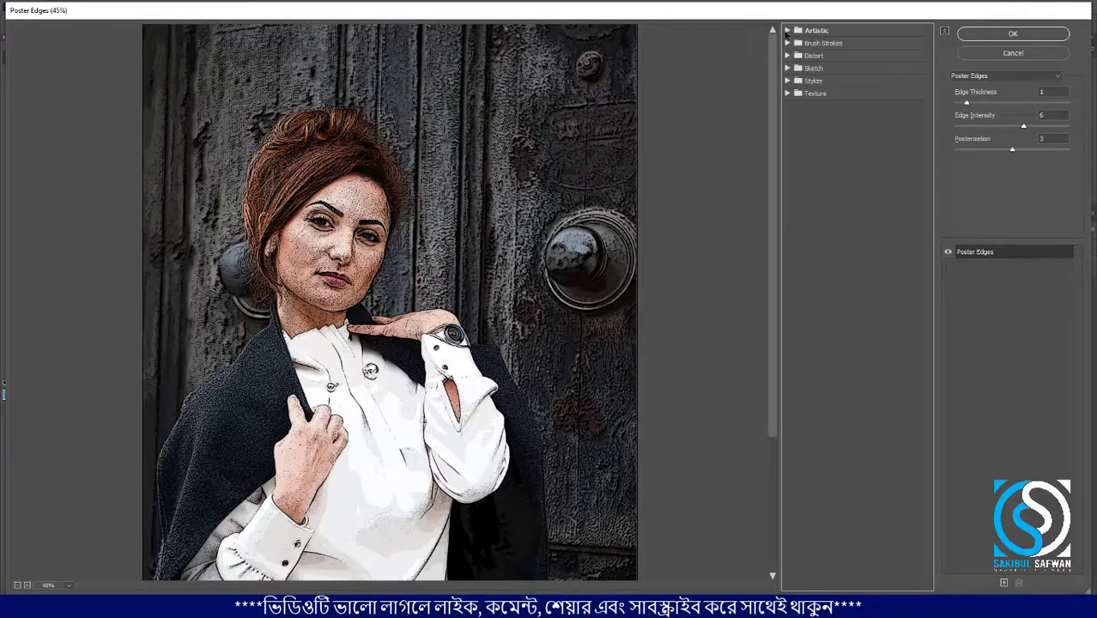
left_click(788, 32)
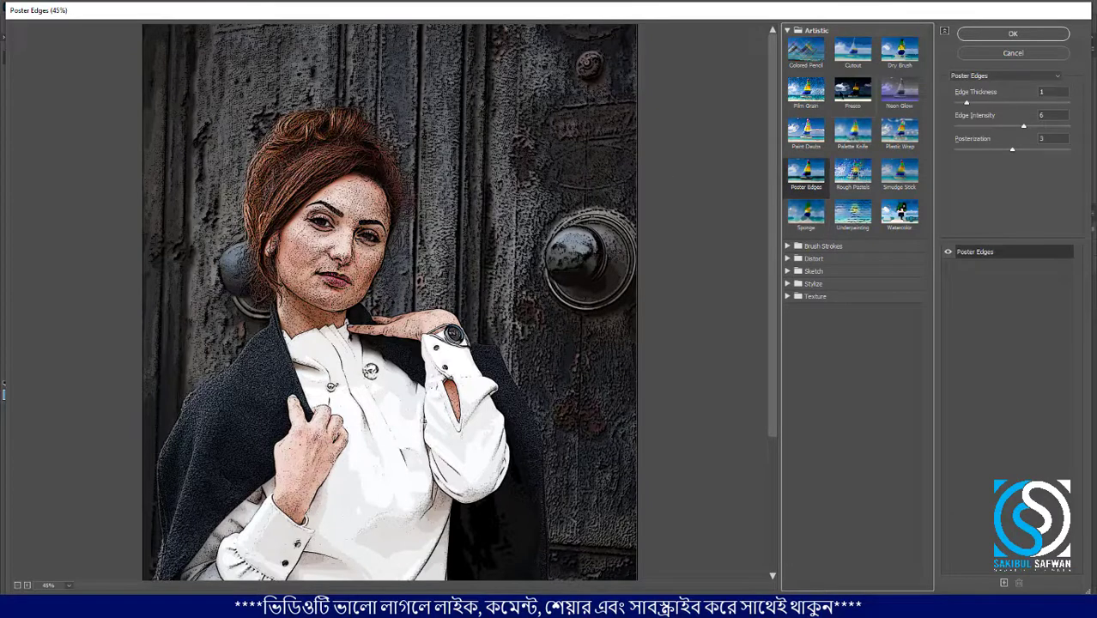
left_click(808, 60)
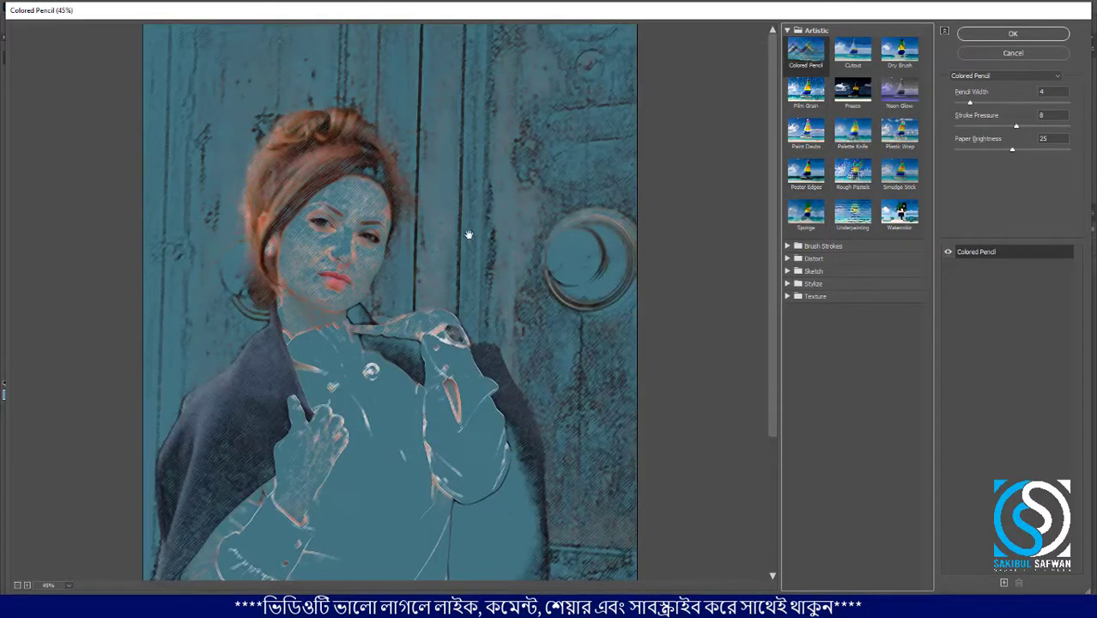
left_click(900, 60)
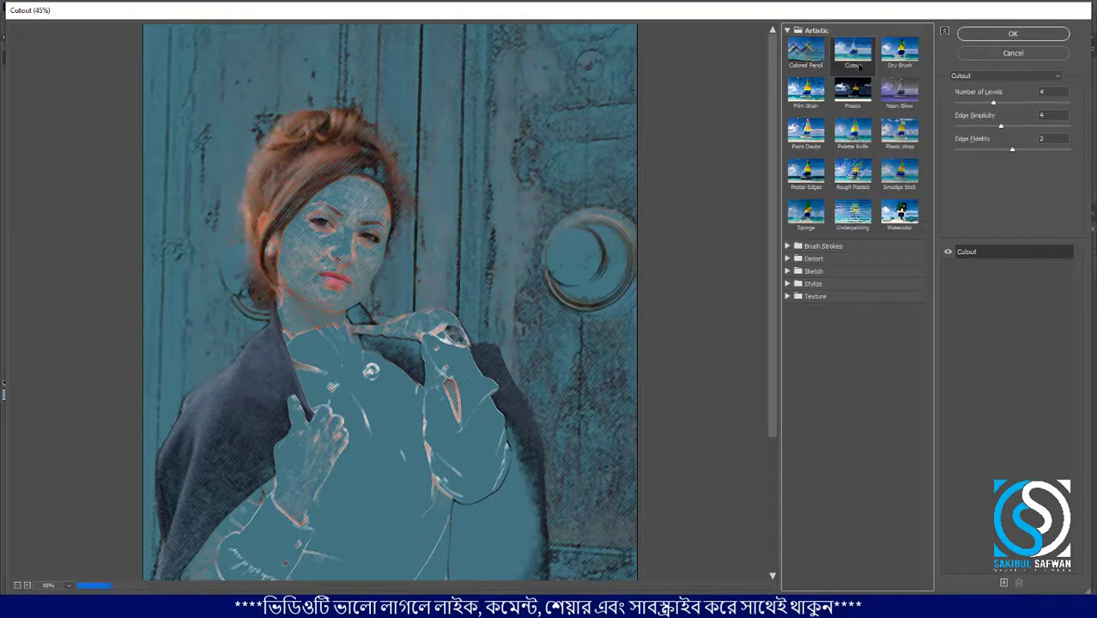
left_click(816, 104)
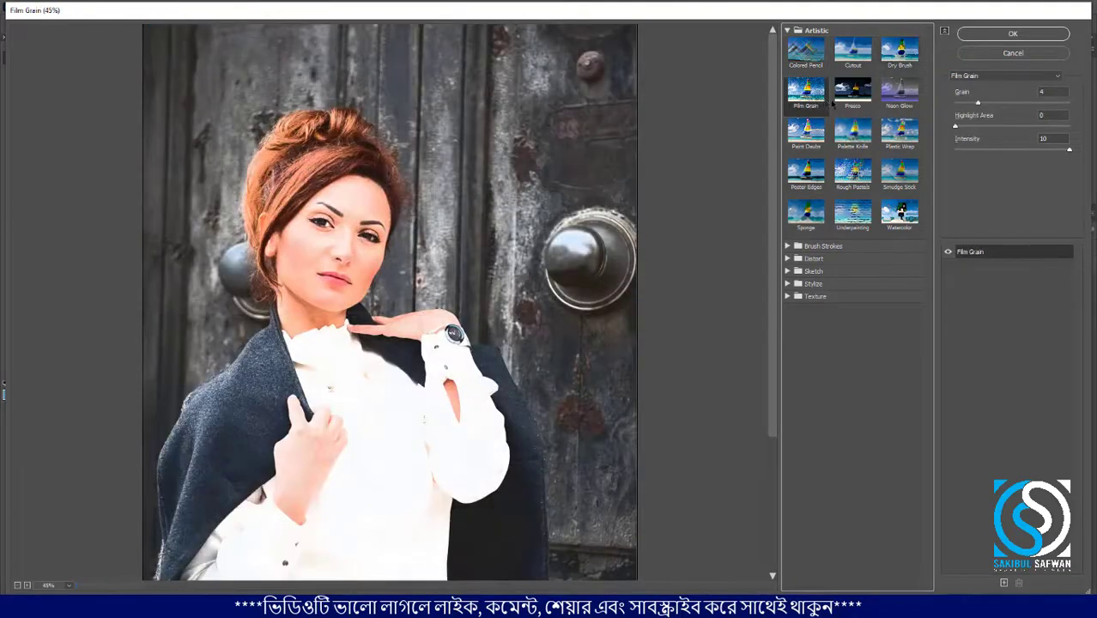
left_click(856, 98)
left_click(891, 100)
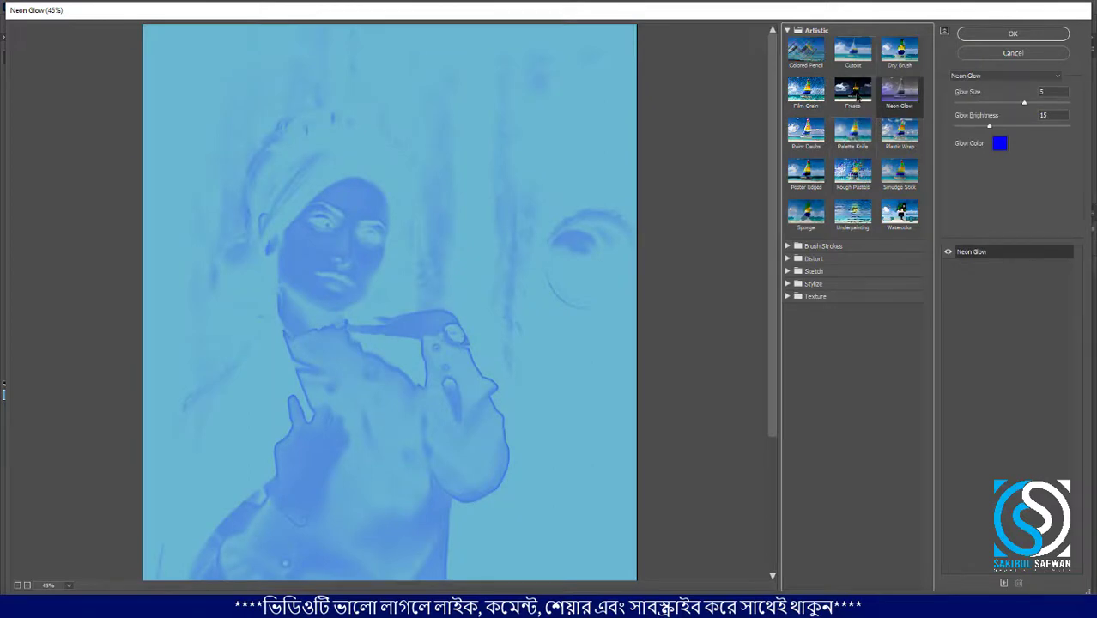
Try the Rough Pastels filter with stroke length 26, stroke detail 9 and scaling 84%.
left_click(859, 180)
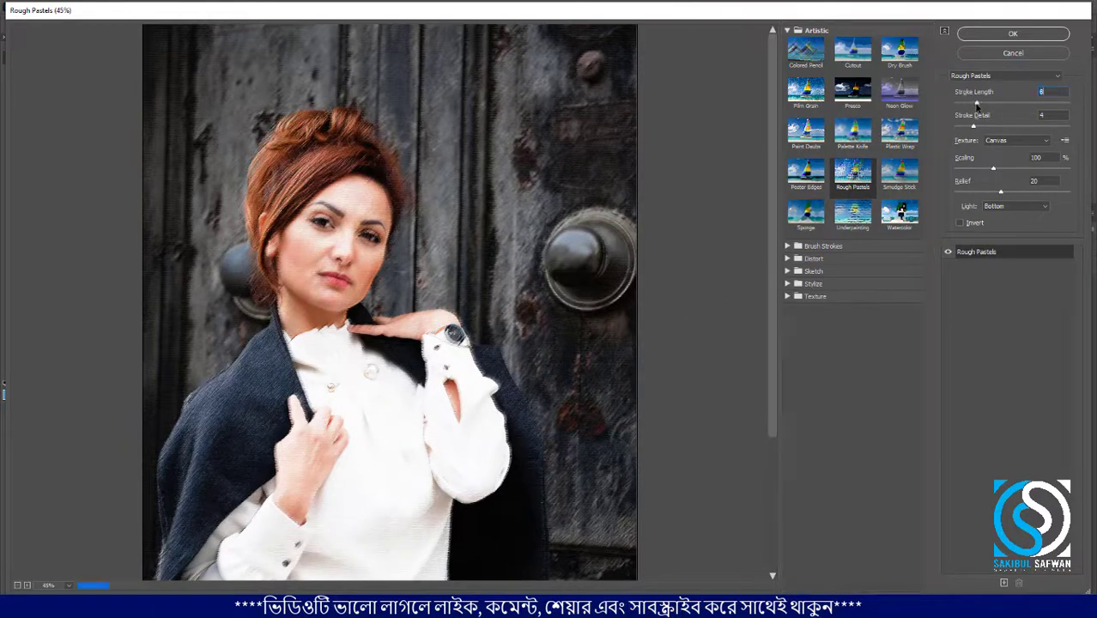
left_click_drag(977, 104, 1031, 103)
mouse_move(977, 129)
left_mouse_down()
mouse_move(1015, 131)
mouse_move(1002, 136)
mouse_move(1017, 170)
left_mouse_up()
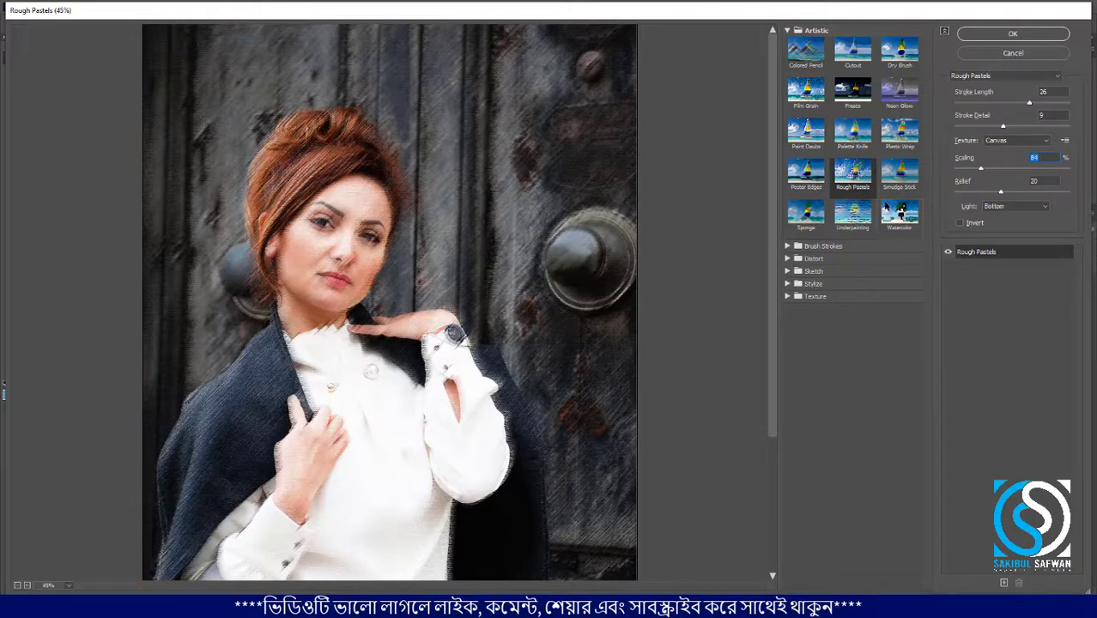
Try the Watercolor filter with brush detail 4, shadow intensity 2 and texture 3.
left_click(898, 211)
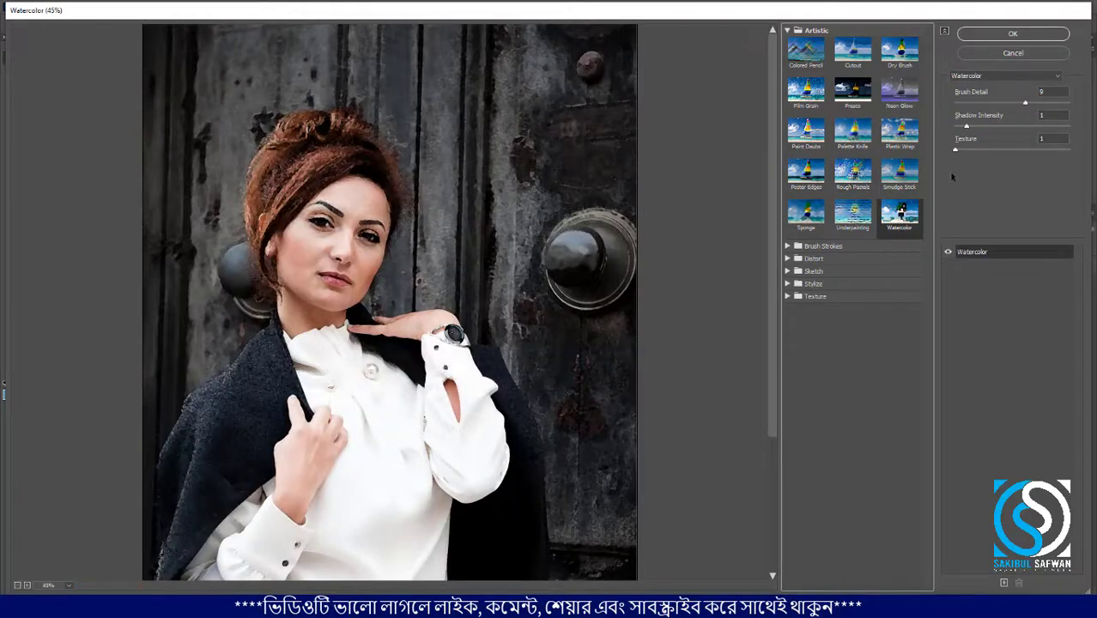
left_click_drag(957, 151, 1002, 151)
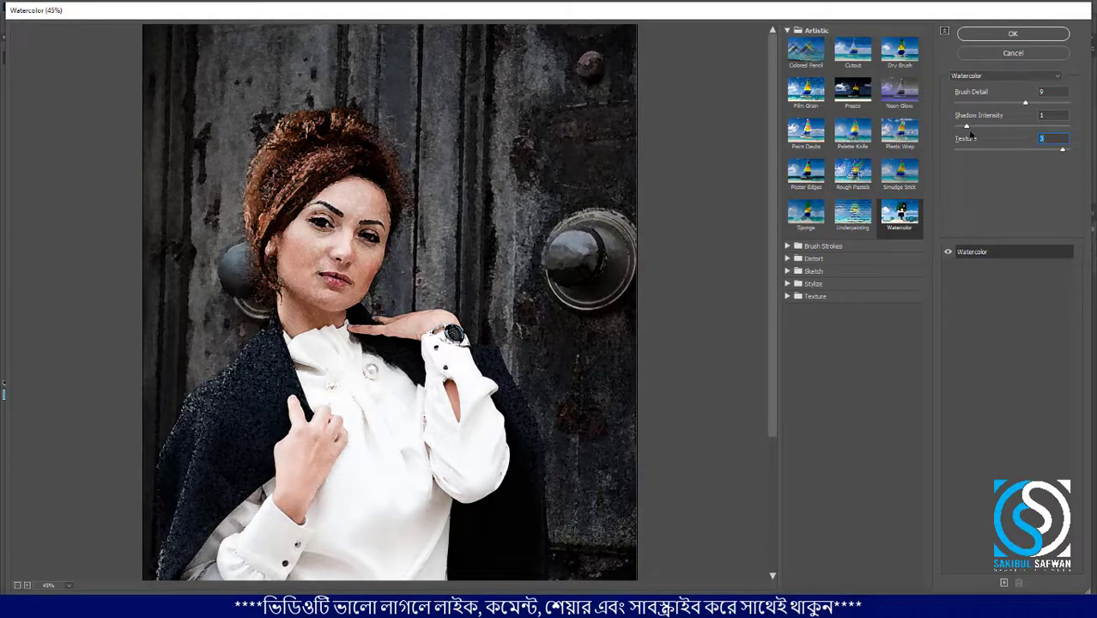
left_click_drag(967, 127, 976, 127)
mouse_move(1025, 102)
left_mouse_down()
mouse_move(1042, 103)
mouse_move(995, 115)
left_mouse_up()
Preview the Brush Strokes filters from Accented Edges to Sprayed Strokes, and try Dark Strokes with balance 4.
left_click(787, 31)
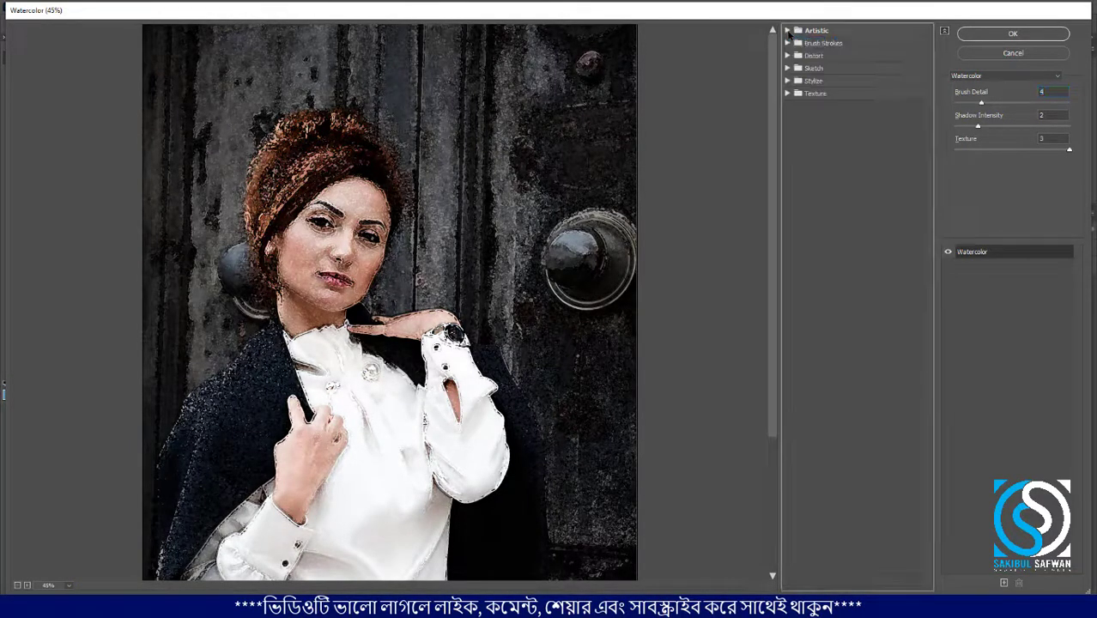
left_click(788, 43)
left_click(807, 65)
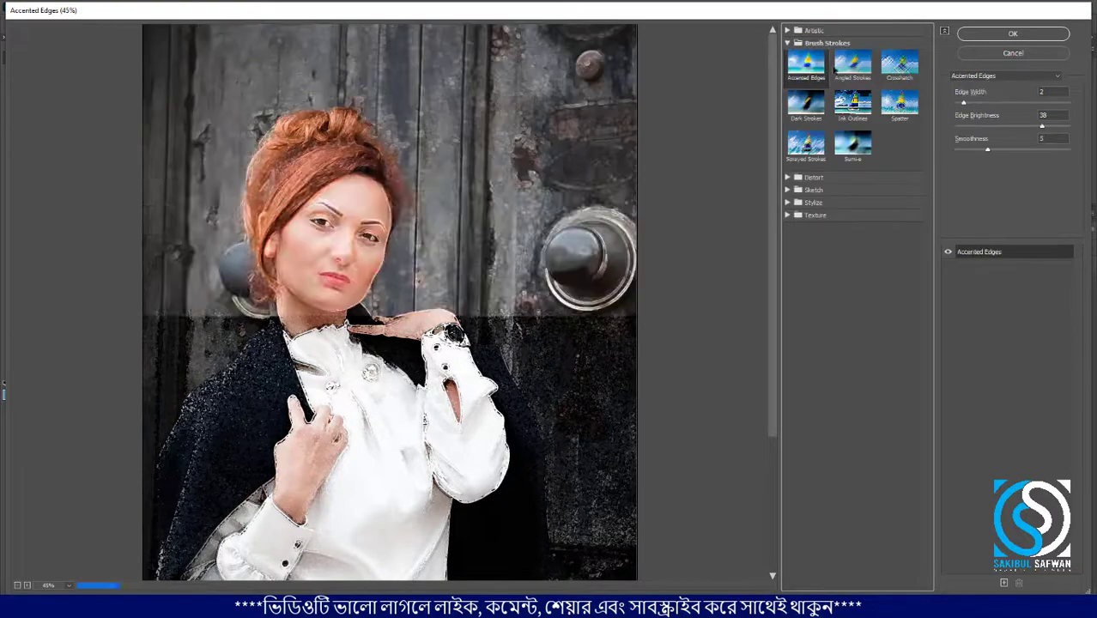
left_click(853, 66)
left_click(900, 63)
left_click(900, 103)
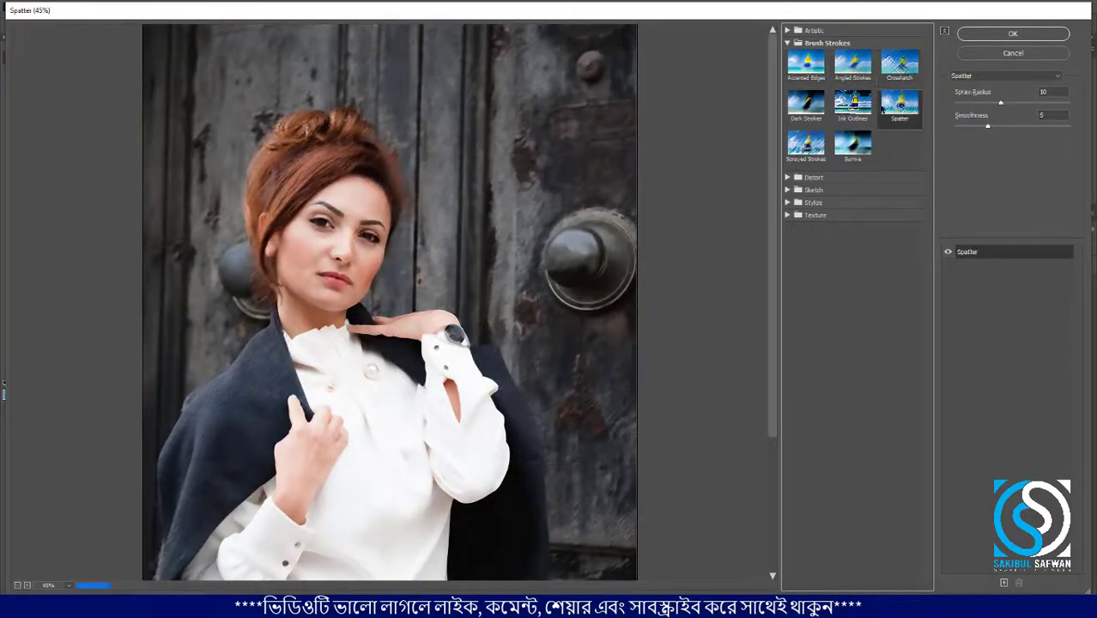
left_click(853, 103)
left_click(805, 143)
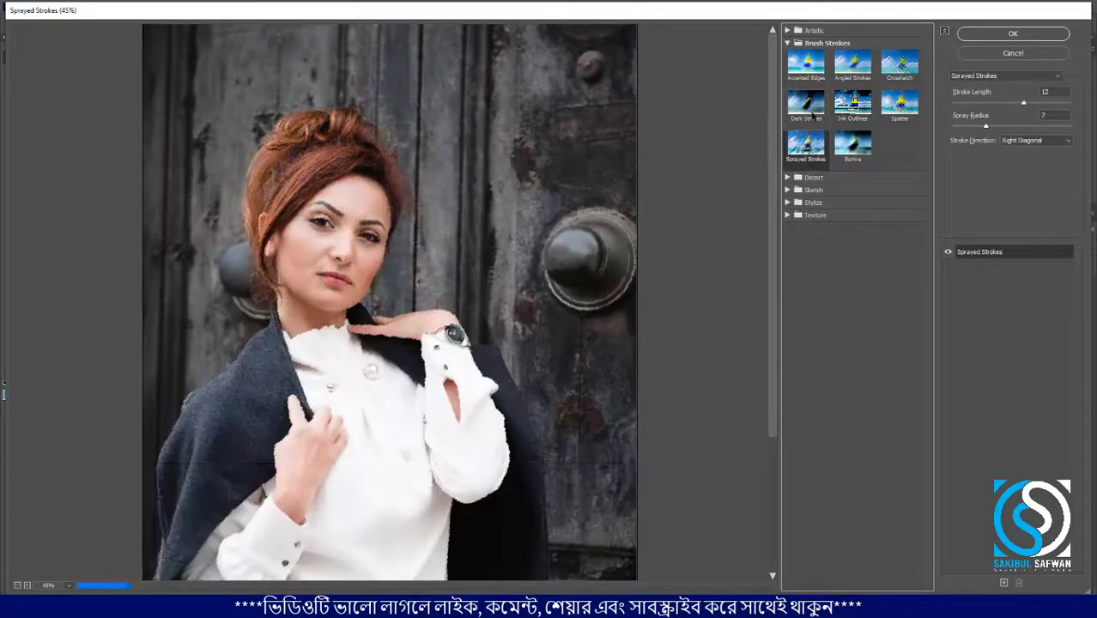
left_click(806, 103)
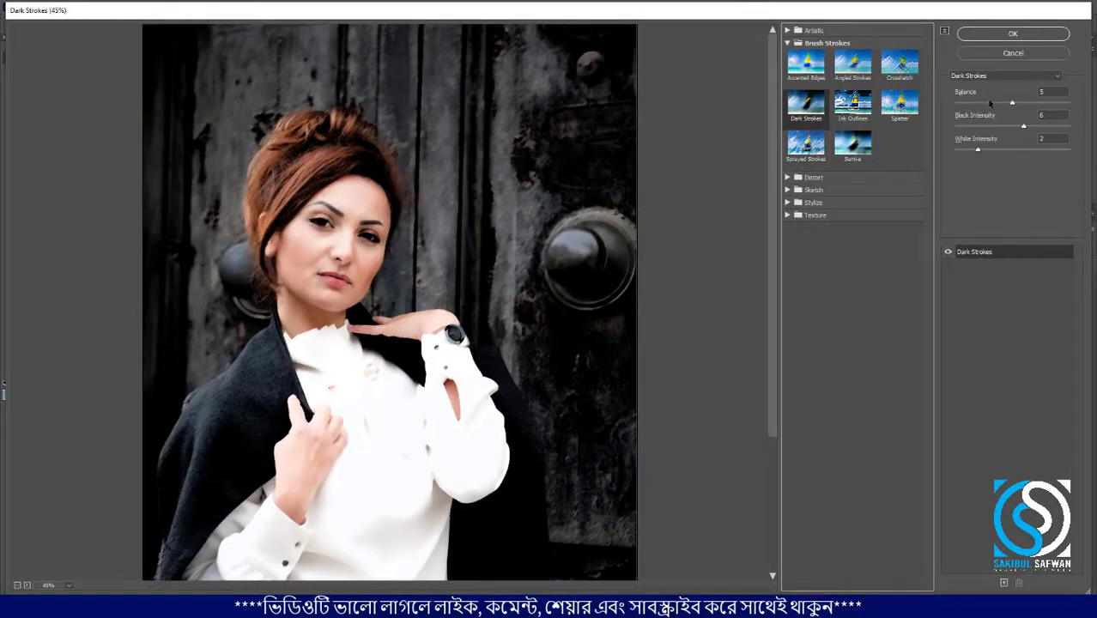
left_click_drag(984, 104, 969, 102)
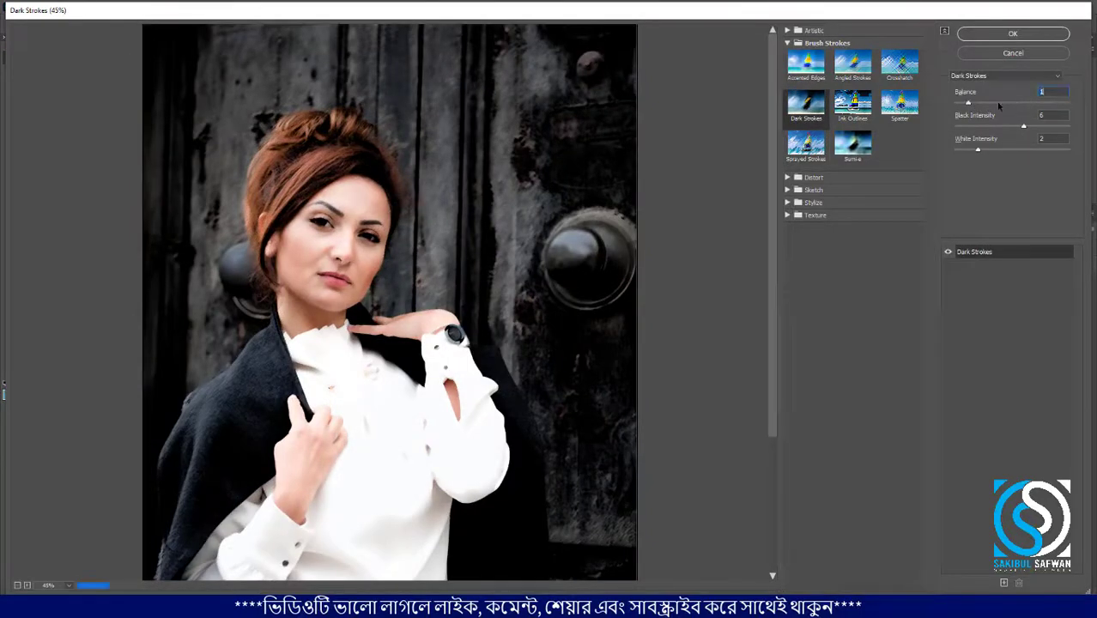
Expand the Distort, Stylize and Sketch filter categories and preview Bas Relief, Conté Crayon, Graphic Pen, Photocopy and Plaster.
left_click(806, 178)
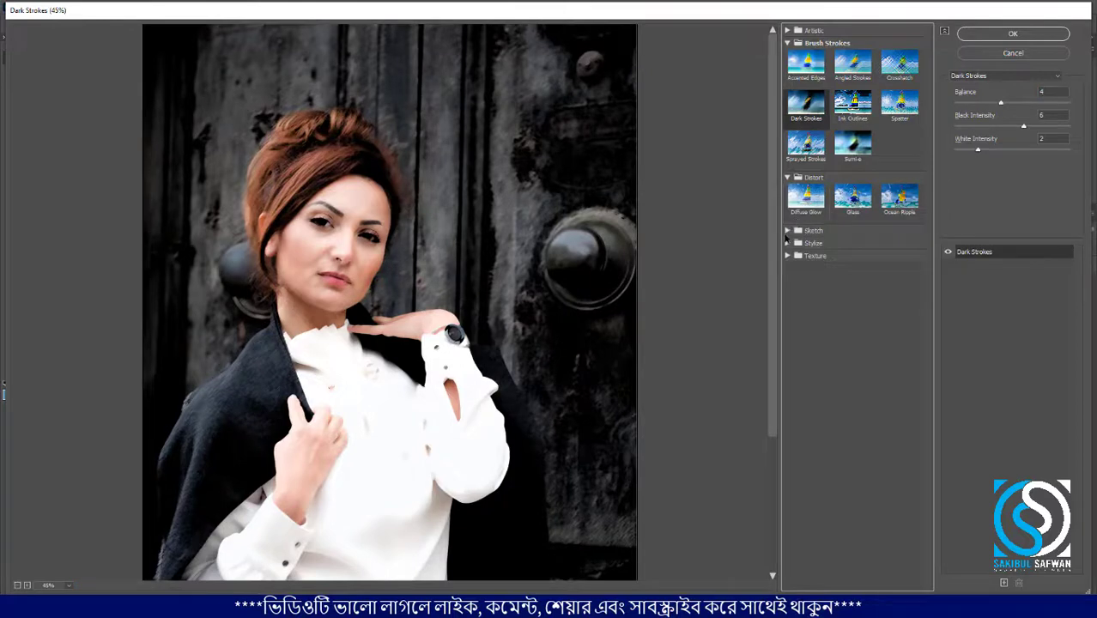
left_click(790, 243)
left_click(796, 230)
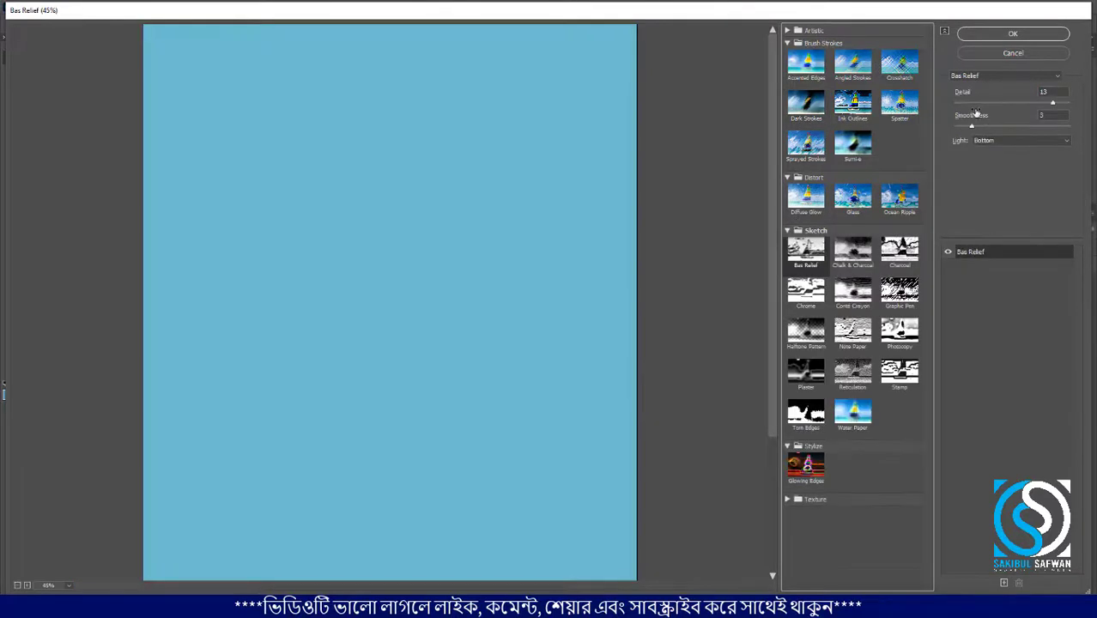
left_click(1022, 103)
left_click(853, 292)
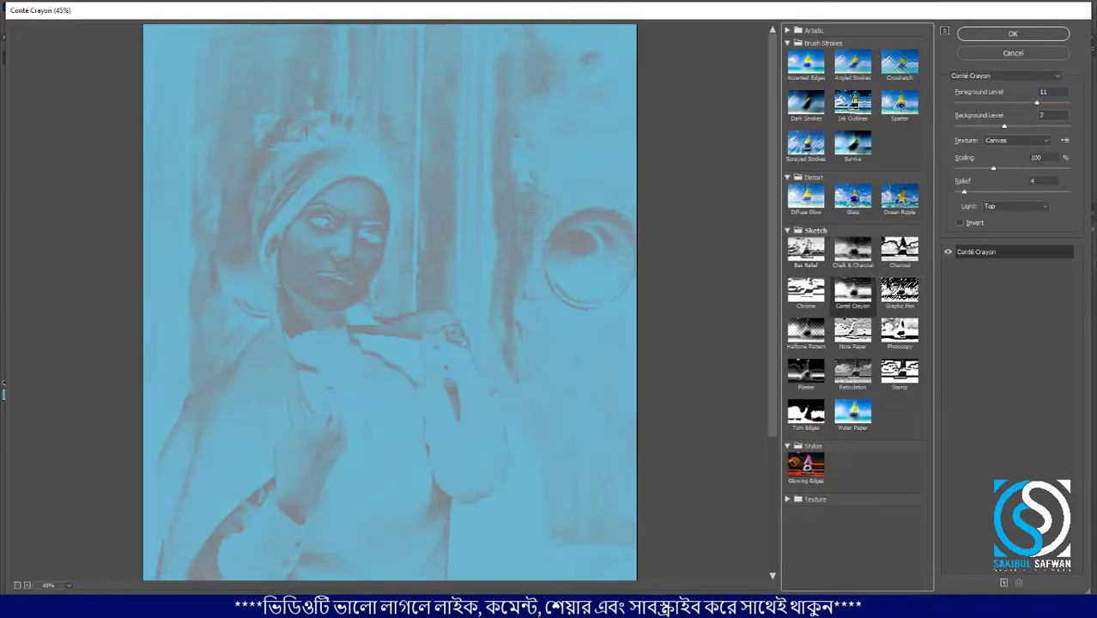
left_click(900, 292)
left_click(900, 332)
left_click(806, 372)
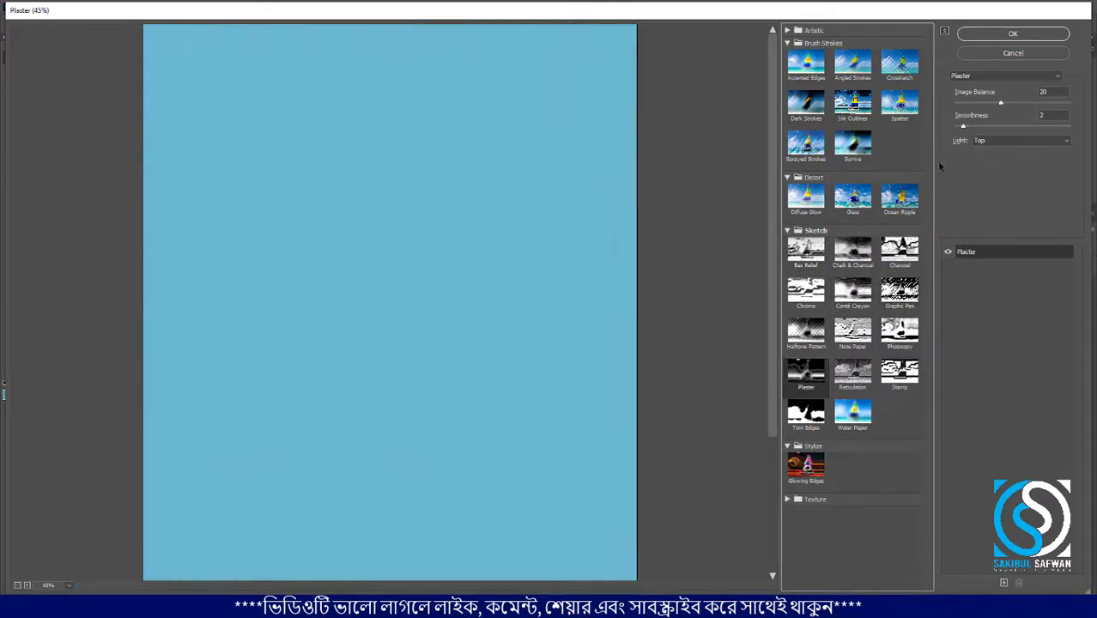
left_click(1029, 126)
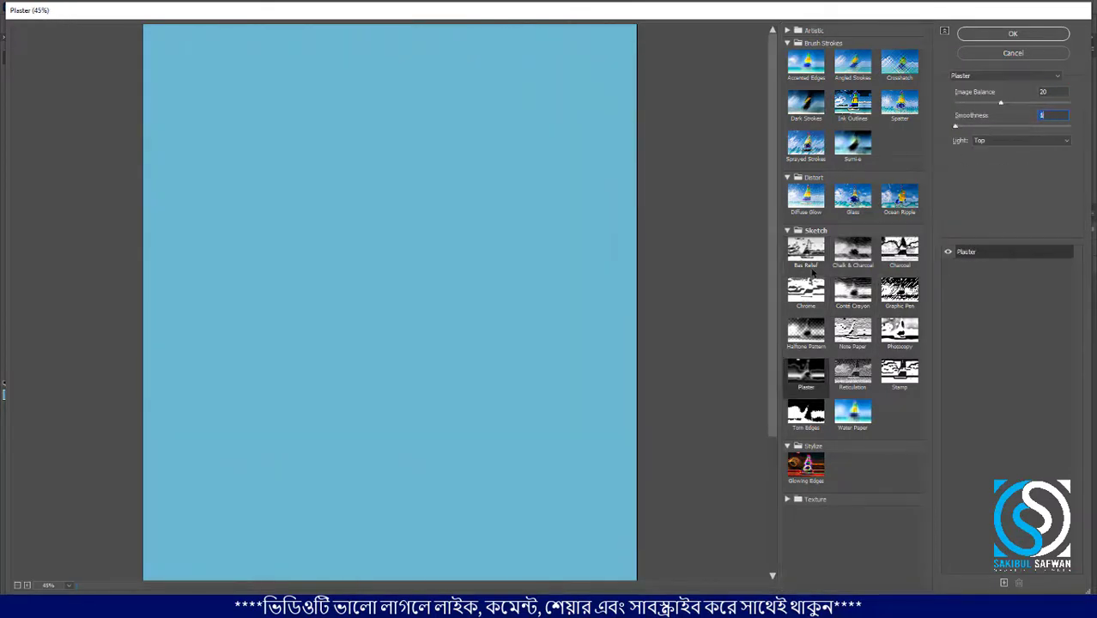
Try the Glass filter from the Distort category with smoothness 4.
left_click(853, 197)
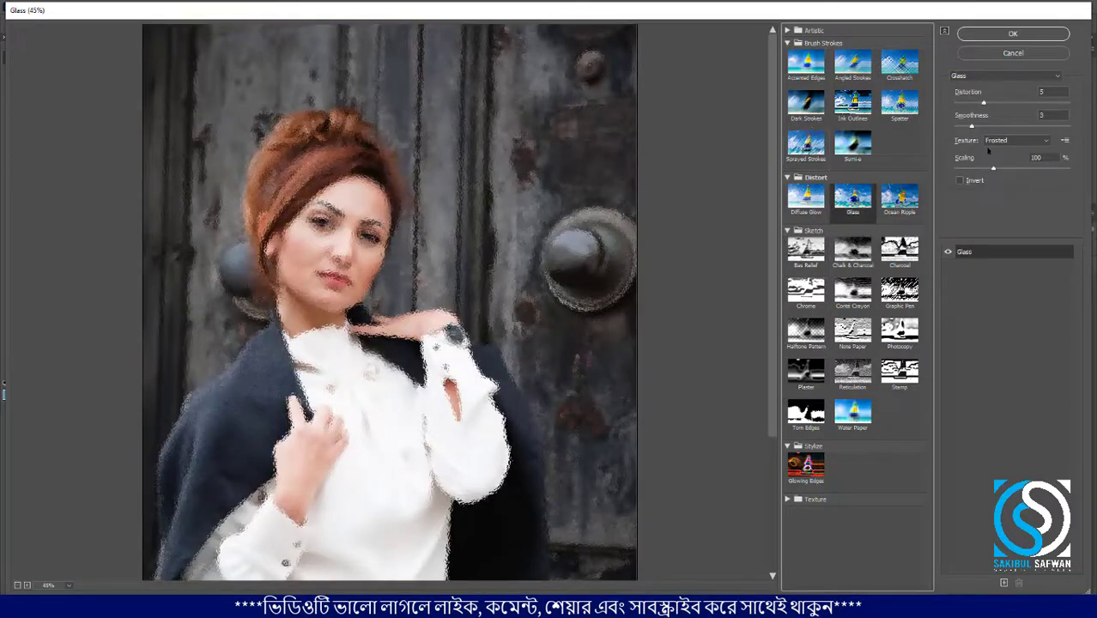
left_click(976, 126)
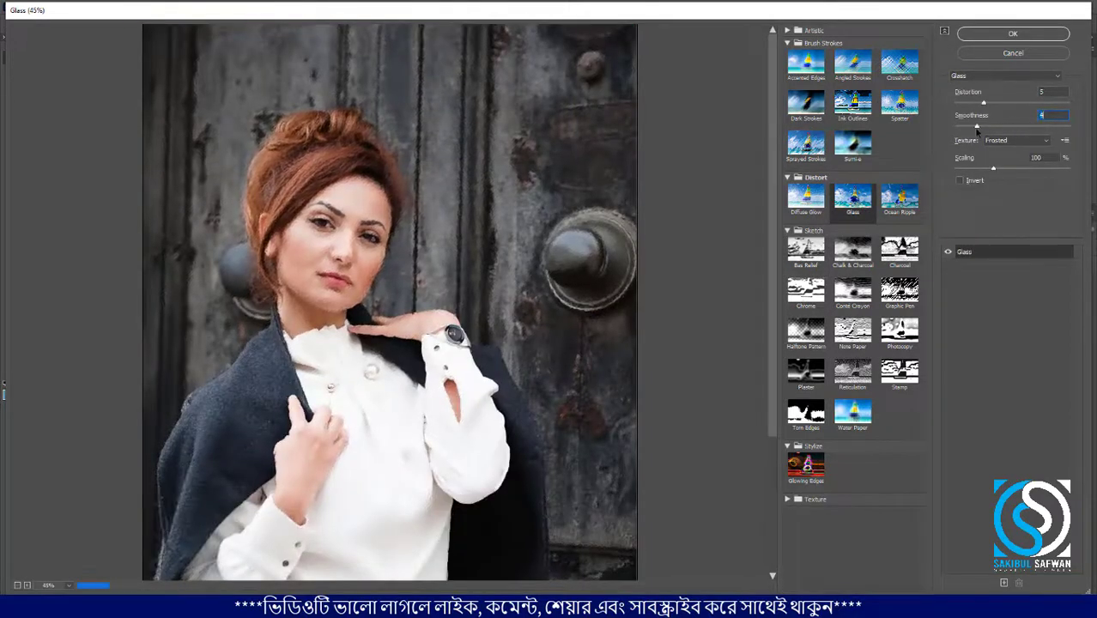
left_click(972, 126)
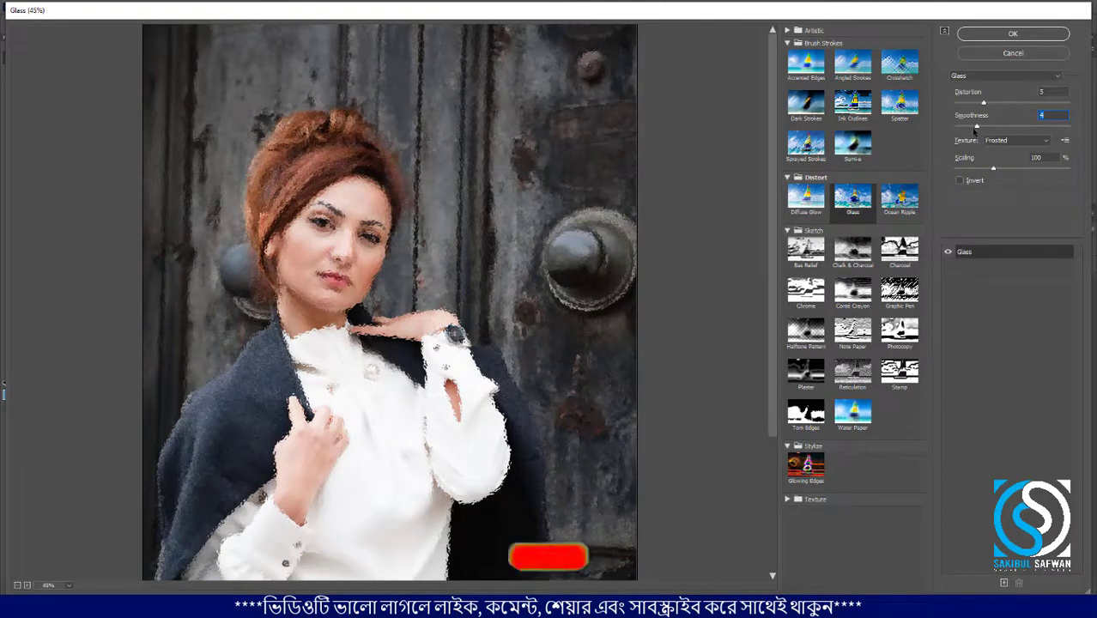
Apply the Stained Glass texture filter with cell size 6, border thickness 1 and light intensity 0.
left_click(789, 502)
left_click(853, 558)
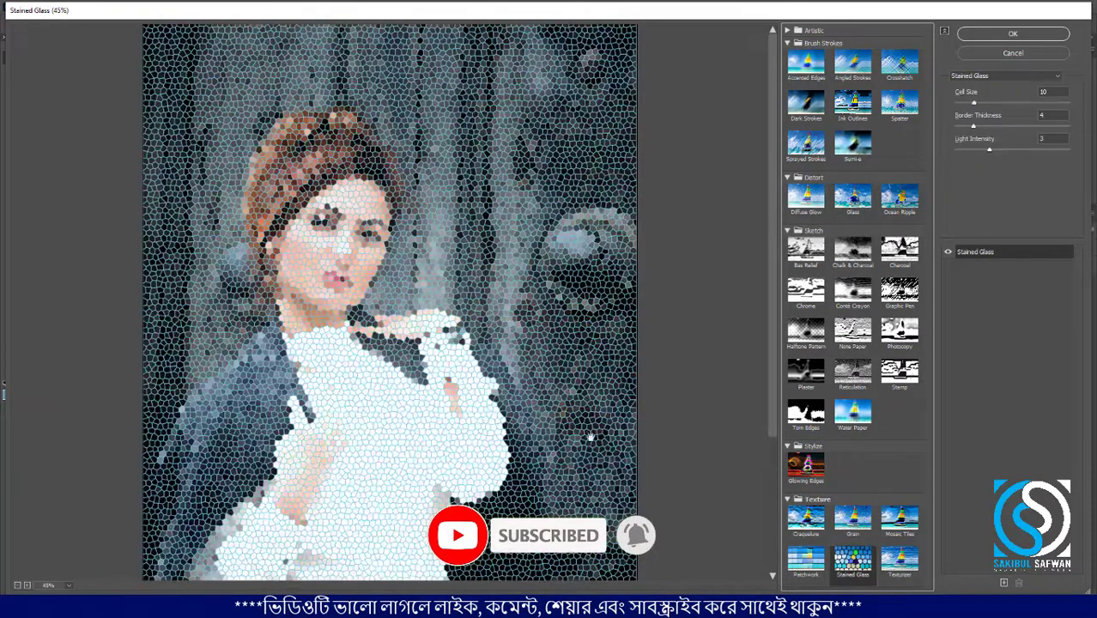
left_click_drag(989, 151, 944, 155)
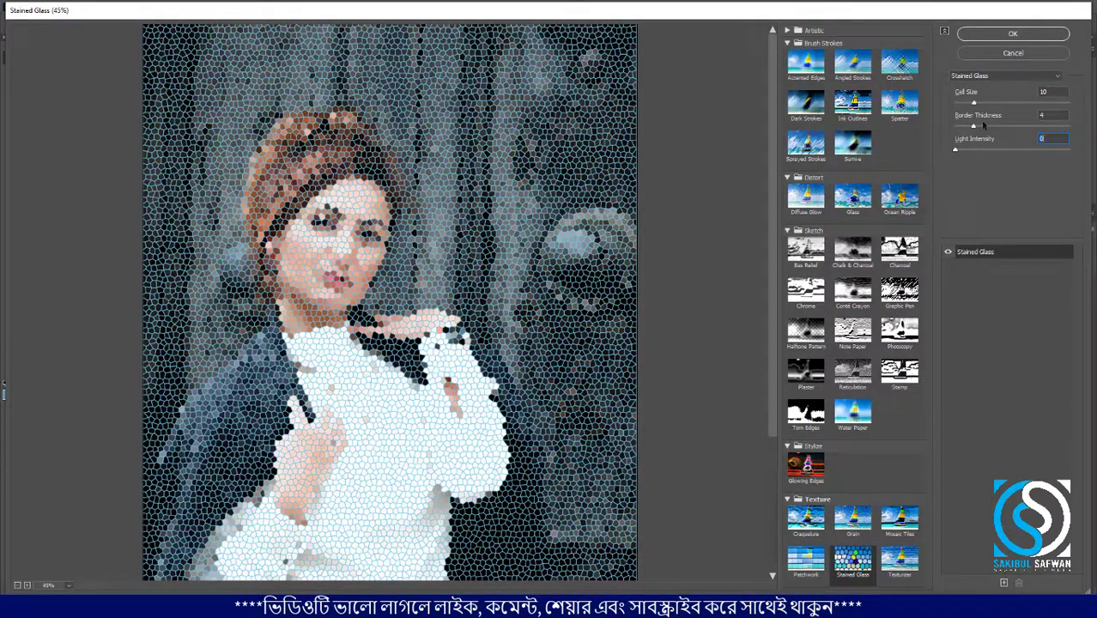
mouse_move(974, 126)
left_mouse_down()
mouse_move(1029, 126)
mouse_move(963, 128)
mouse_move(959, 142)
left_mouse_up()
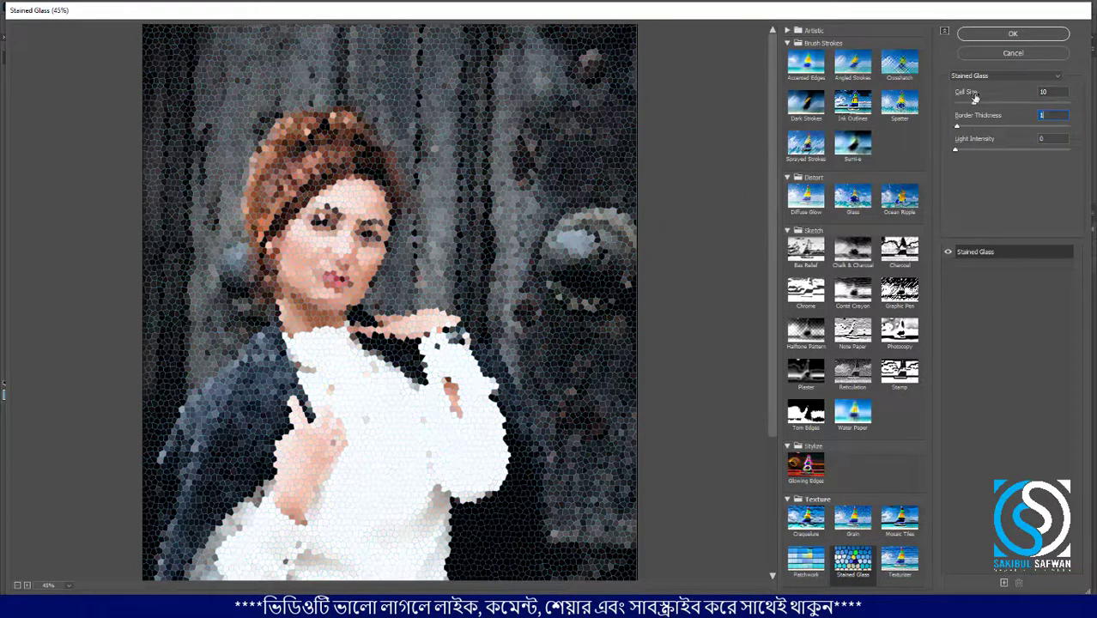
left_click_drag(974, 102, 978, 104)
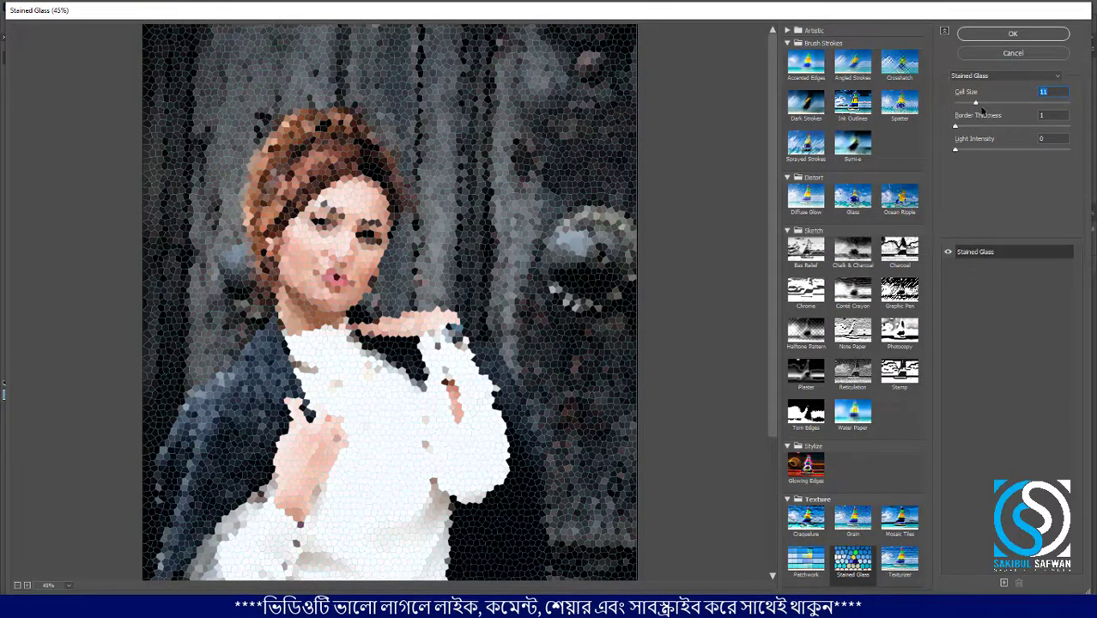
left_click_drag(980, 107, 951, 110)
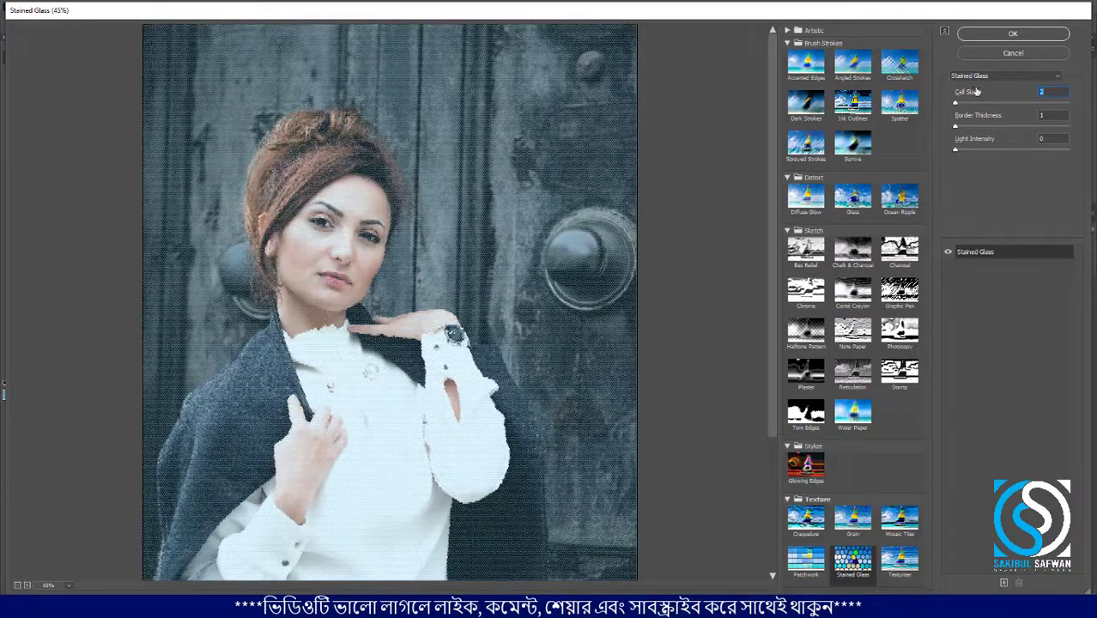
mouse_move(965, 105)
left_mouse_down()
mouse_move(992, 103)
mouse_move(966, 106)
left_mouse_up()
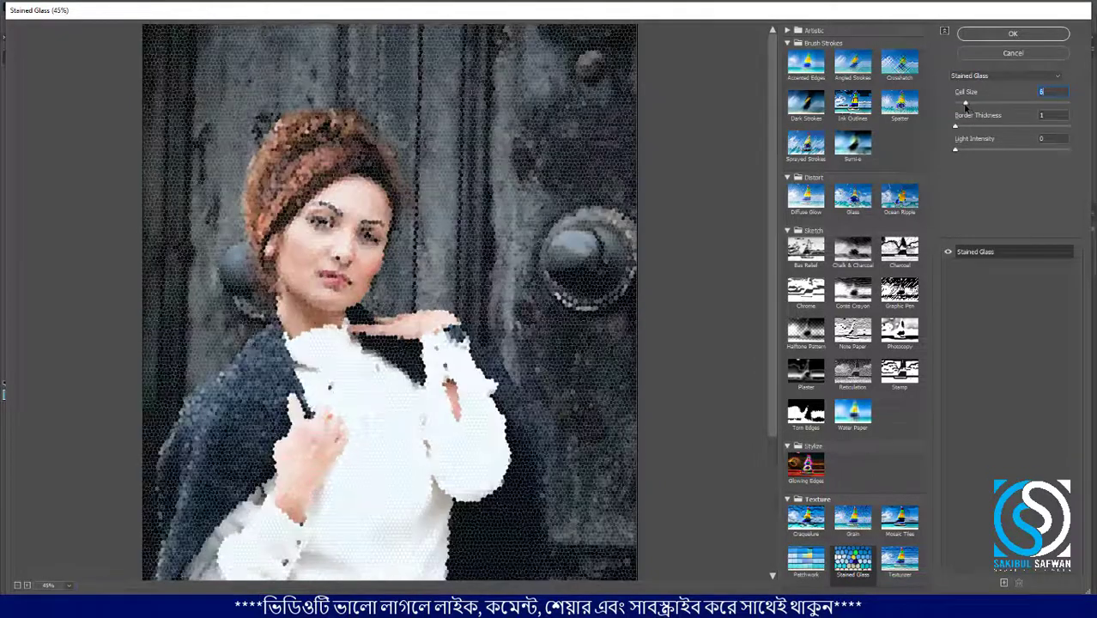
left_click(1010, 37)
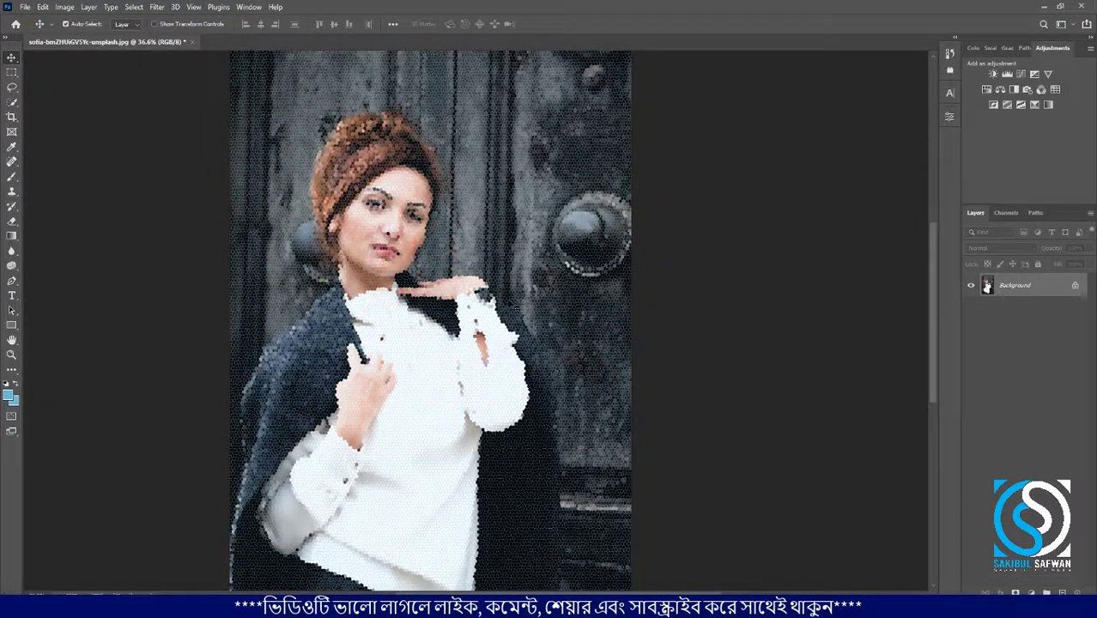
Undo the Stained Glass filter on the portrait photo.
left_click(155, 8)
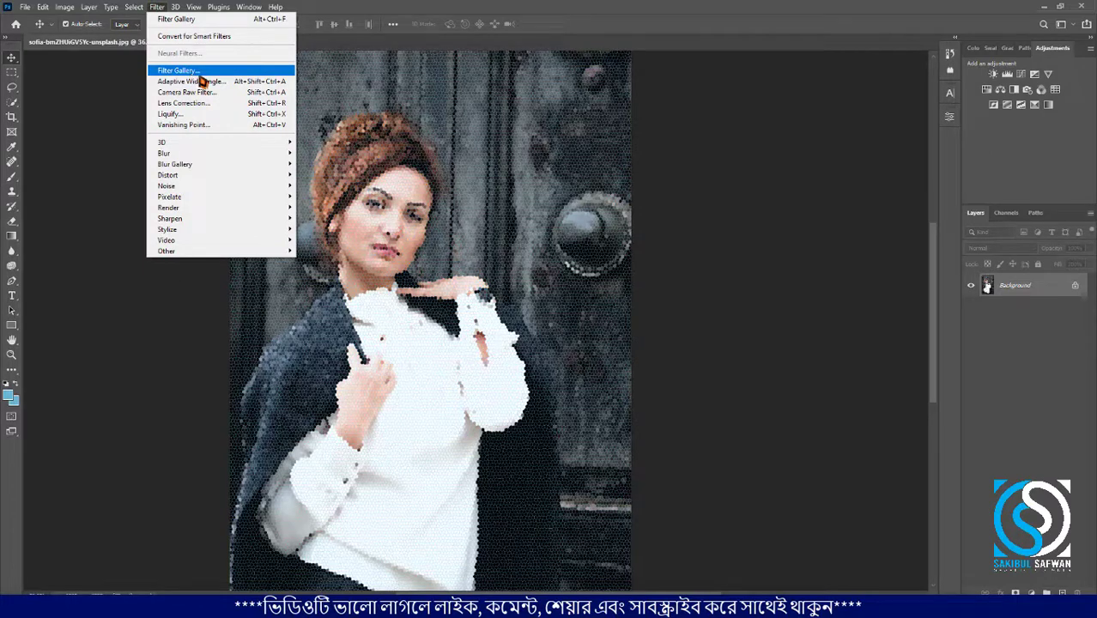
left_click(553, 15)
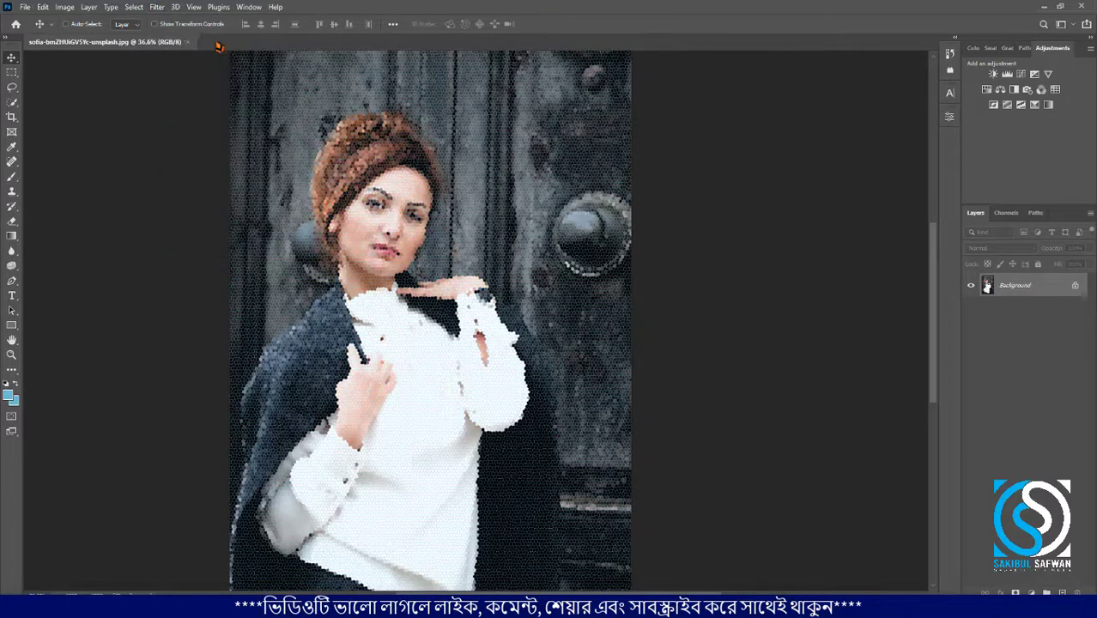
key("ctrl+z")
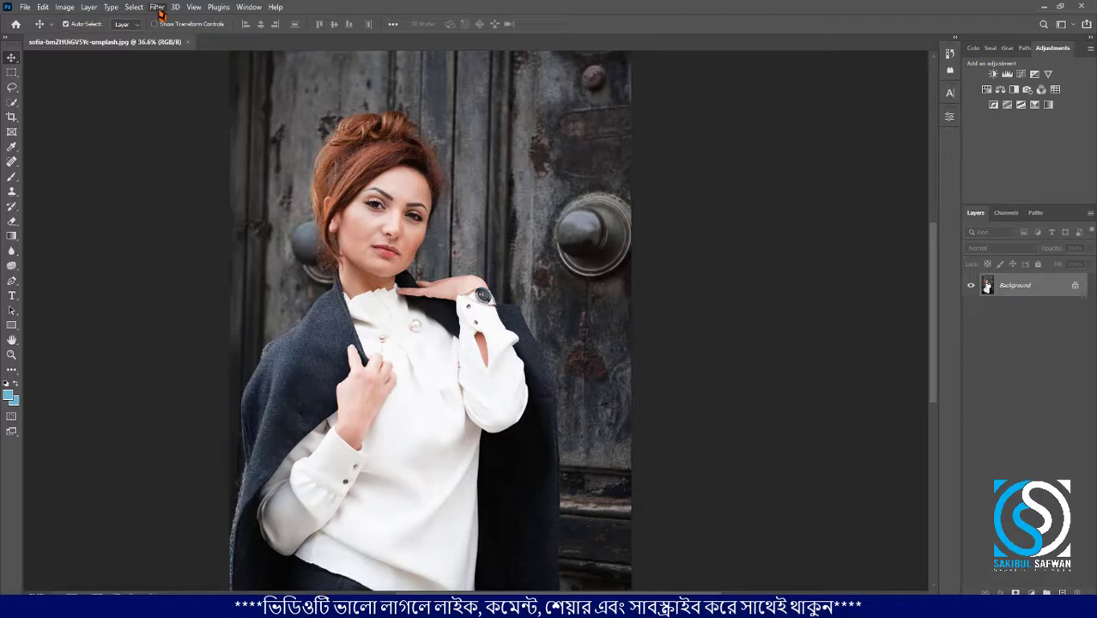
left_click(158, 8)
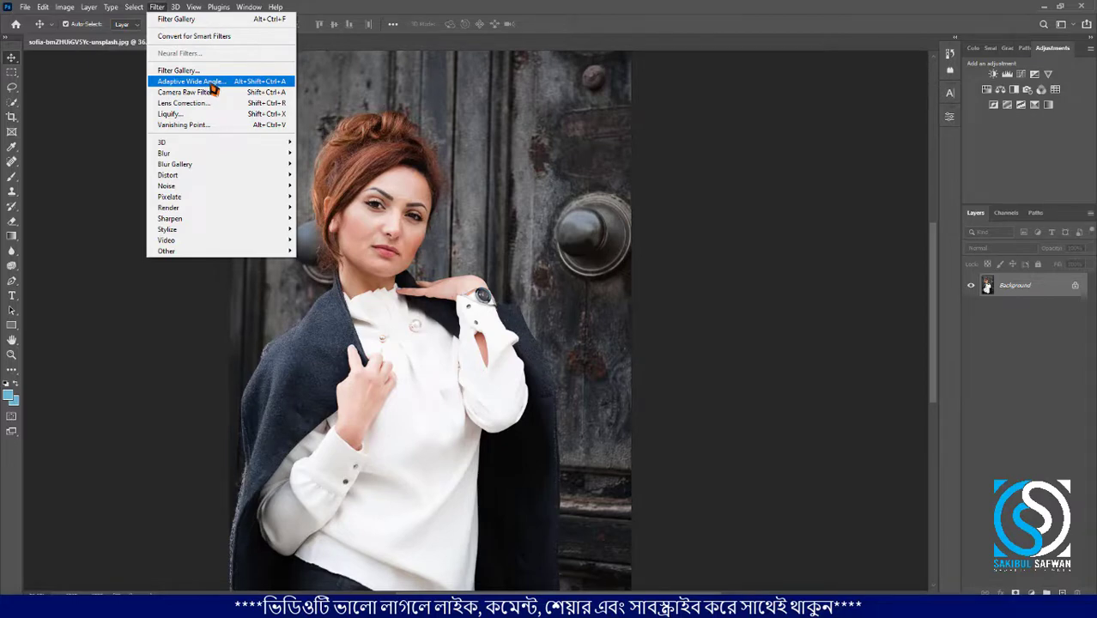
left_click(560, 8)
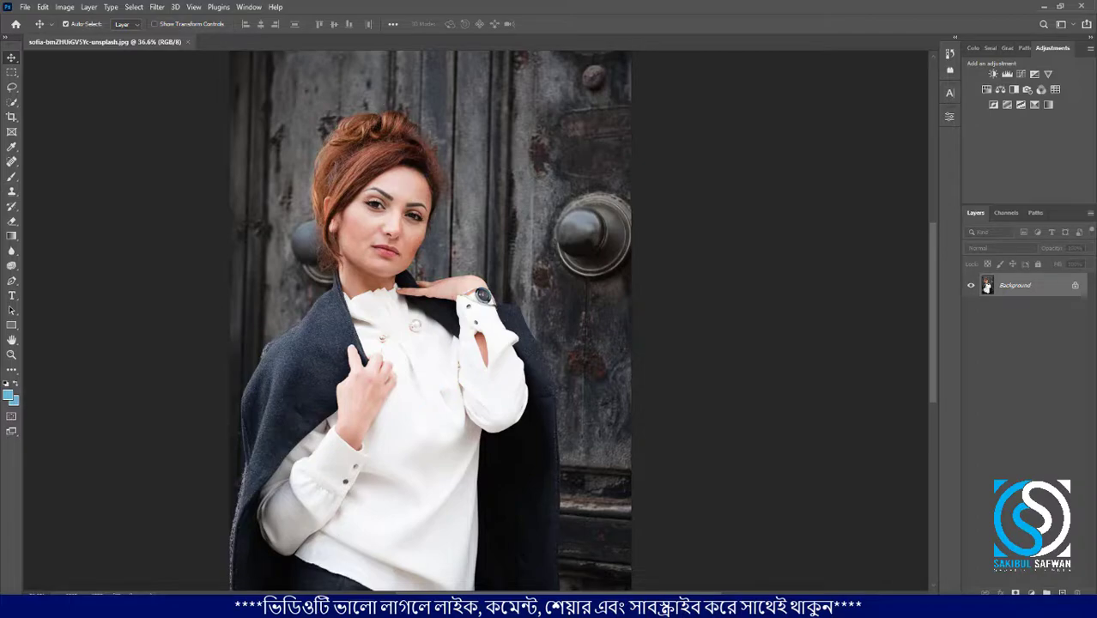
Open the ultra-wide-angle Paris building photo from the Photoshop tutorial images folder as a separate document.
mouse_move(225, 606)
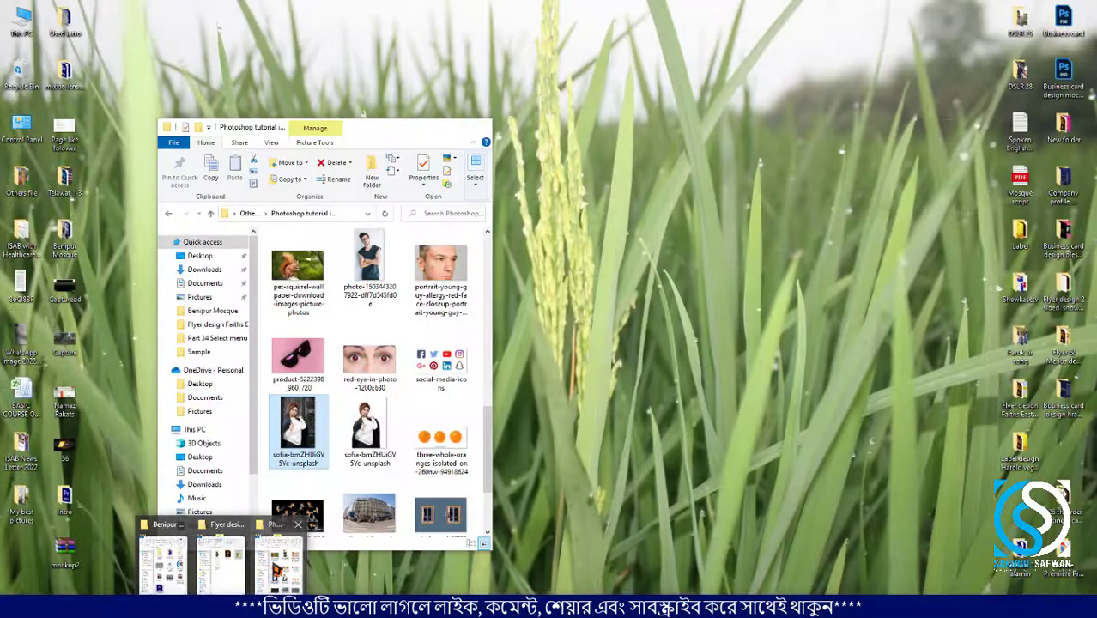
left_click(276, 562)
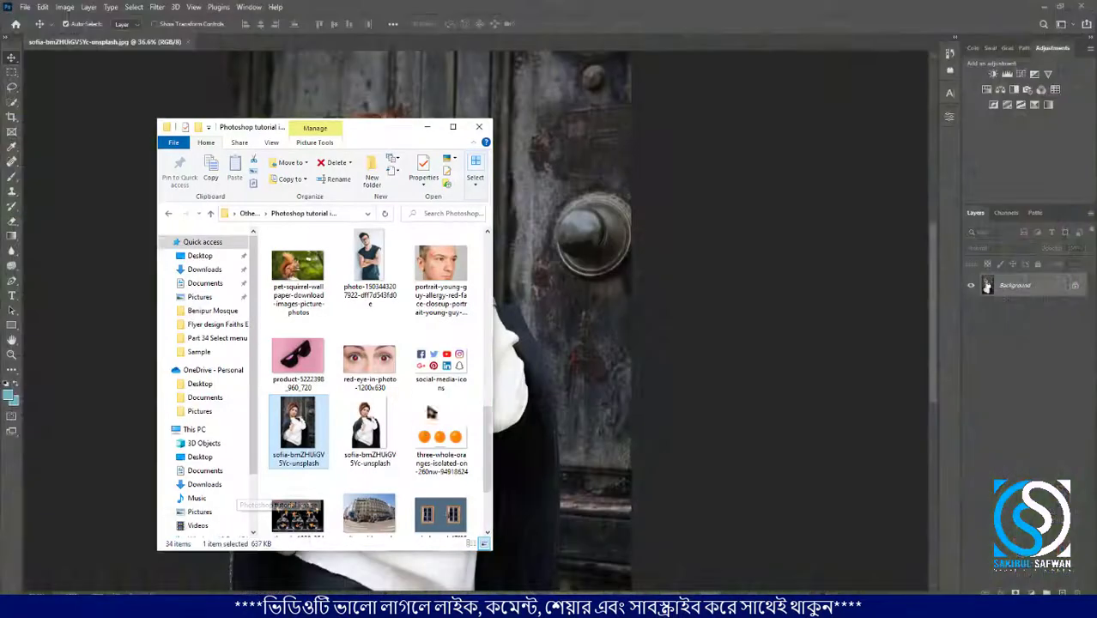
scroll(431, 413, "down", 2)
left_click_drag(395, 459, 268, 41)
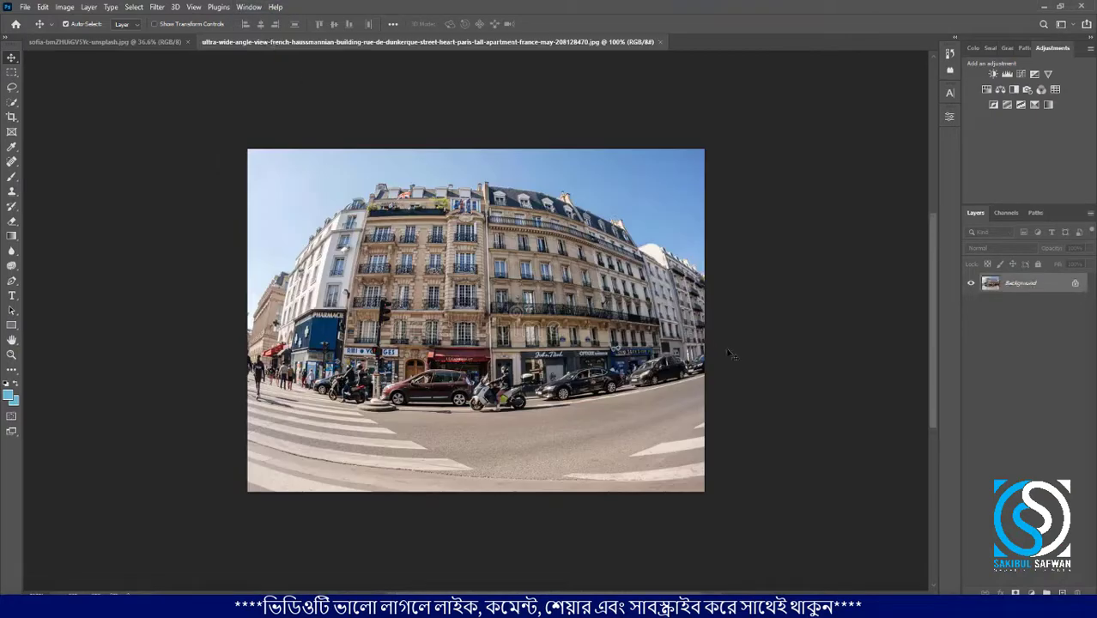
scroll(621, 379, "up", 1)
scroll(547, 398, "down", 1)
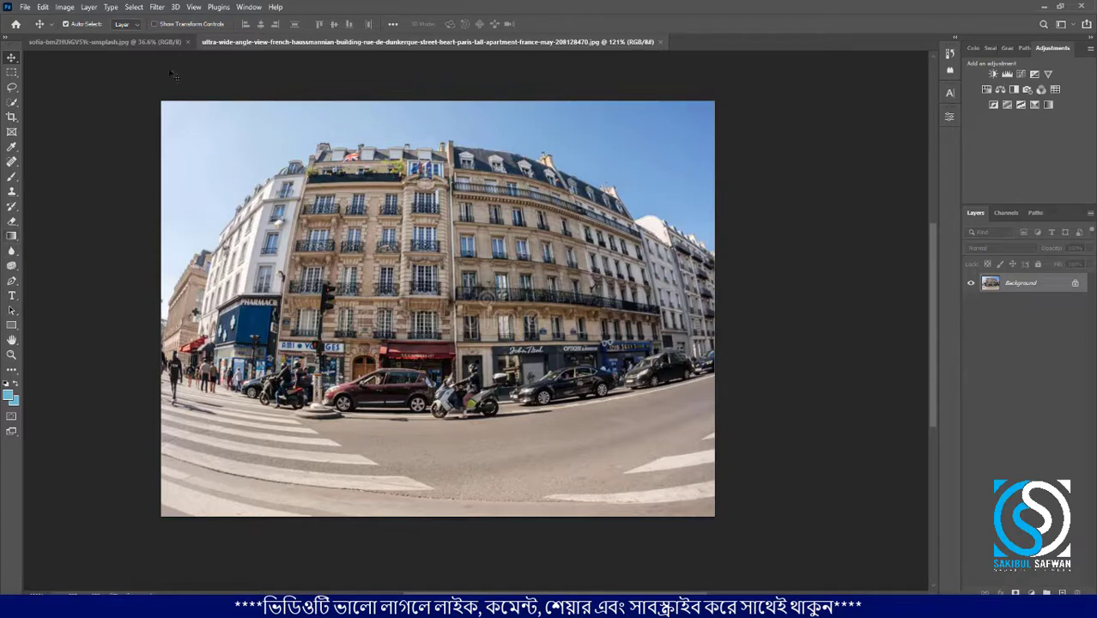
Apply Adaptive Wide Angle with Fisheye correction, drawing a constraint along the curved curb beneath the parked vehicles.
left_click(157, 7)
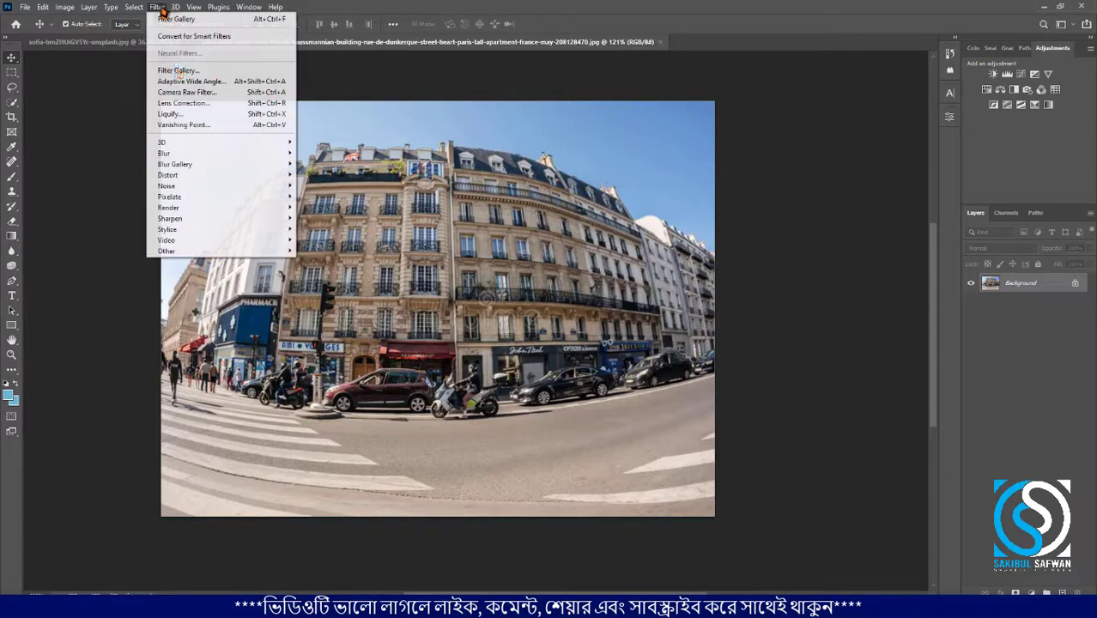
left_click(191, 81)
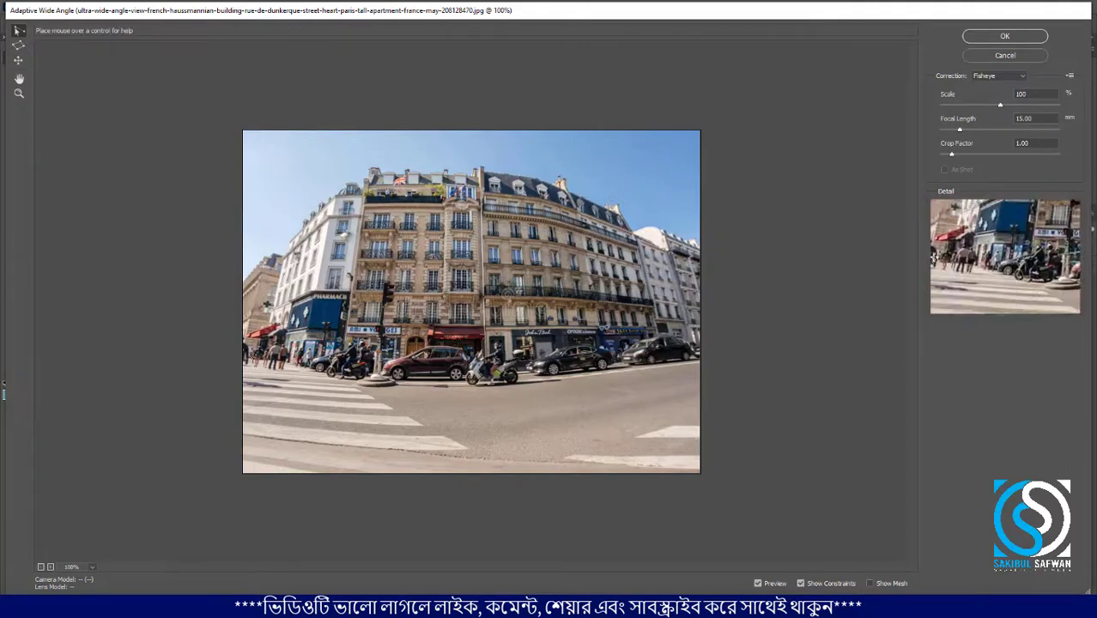
left_click(328, 375)
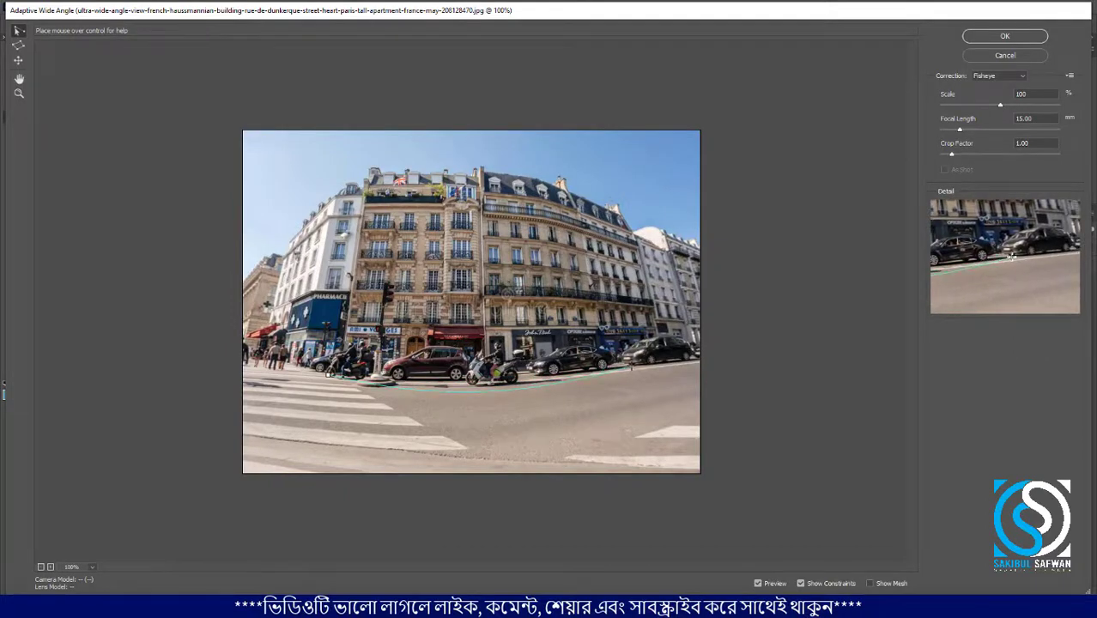
left_click(632, 368)
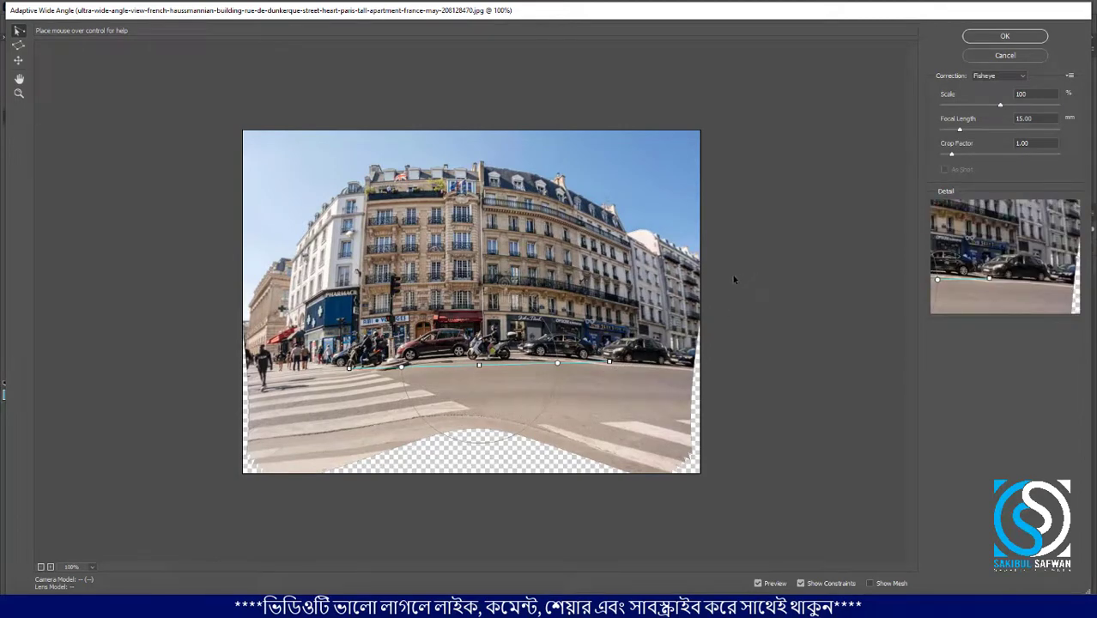
left_click(987, 39)
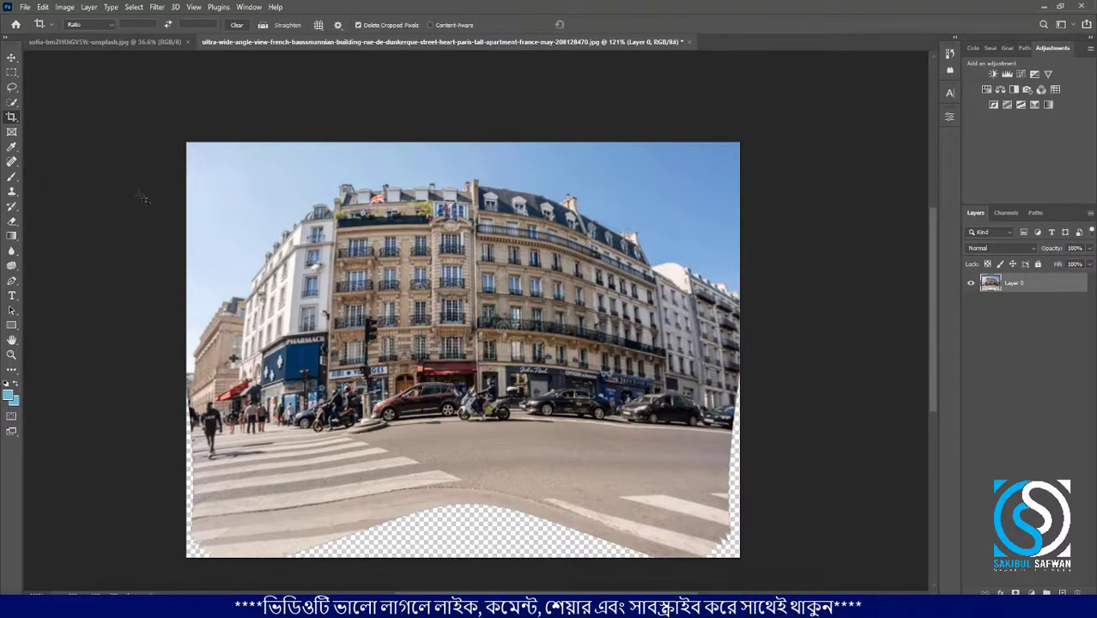
Crop the building photo's bottom and both sides to remove the transparent areas.
left_click(11, 120)
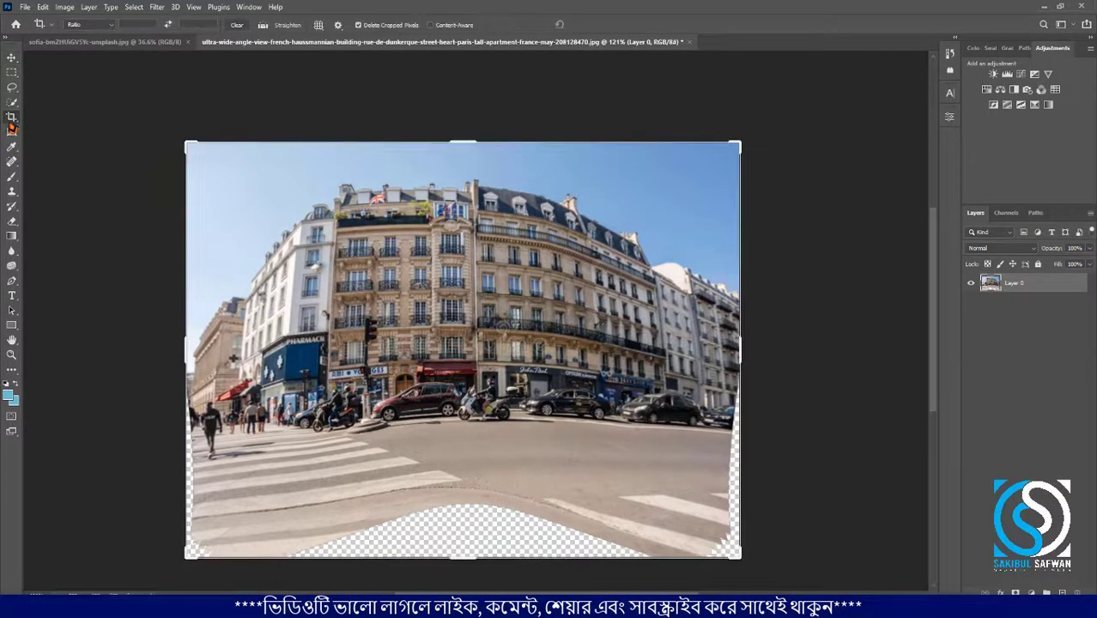
left_click_drag(462, 560, 474, 537)
left_click_drag(185, 345, 193, 345)
left_click_drag(732, 347, 725, 345)
left_click(598, 24)
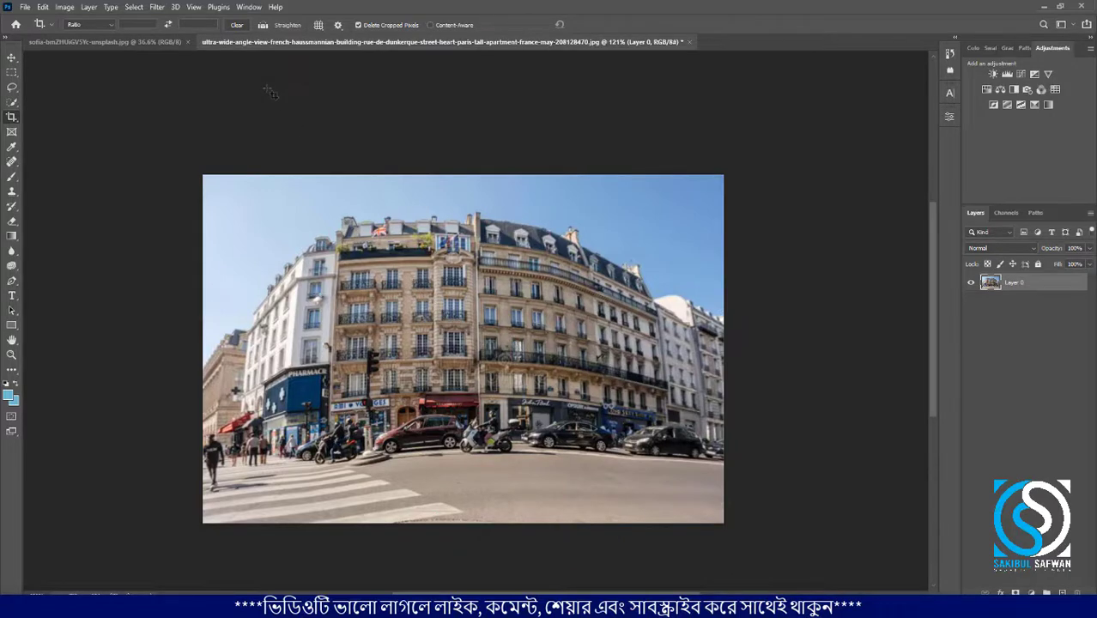
Switch to the portrait photo and open it in Liquify with the Forward Warp tool active.
left_click(157, 7)
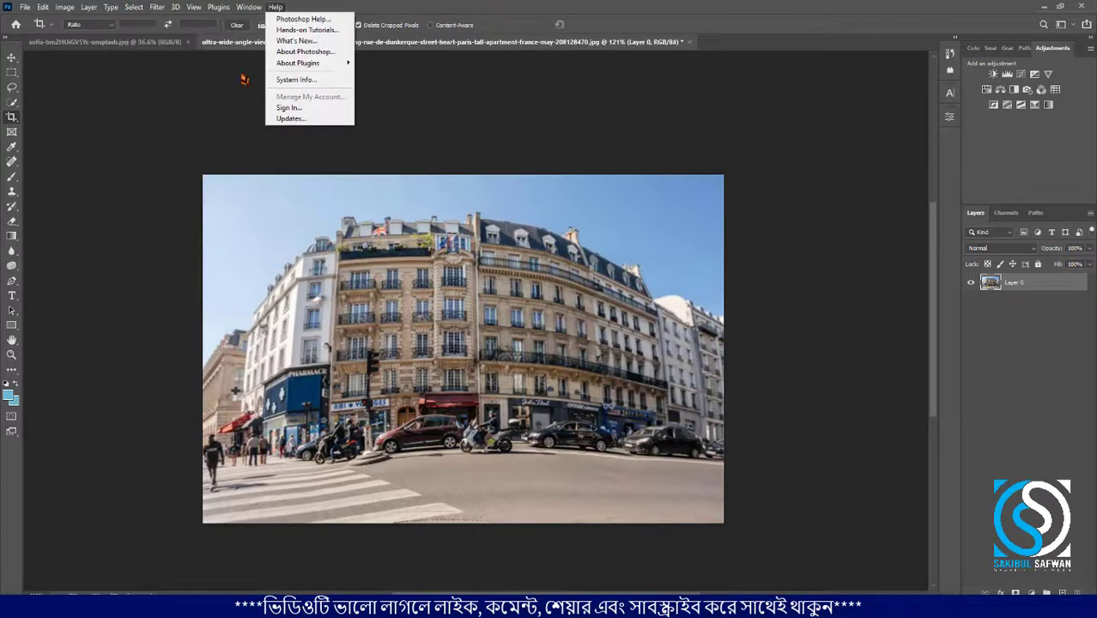
left_click(166, 49)
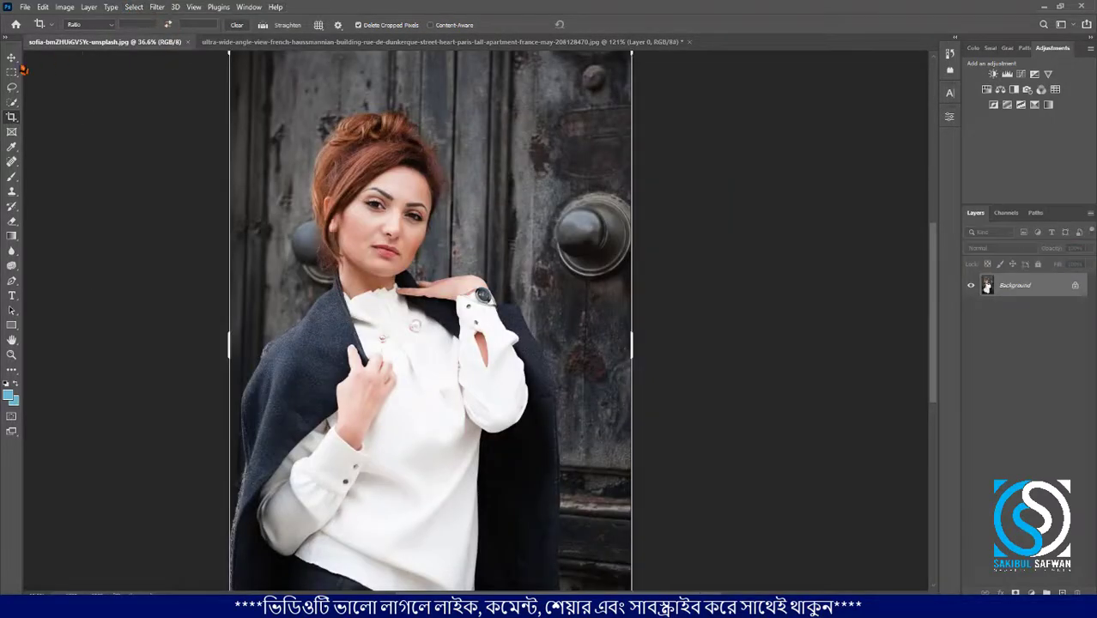
key("v")
left_click(157, 8)
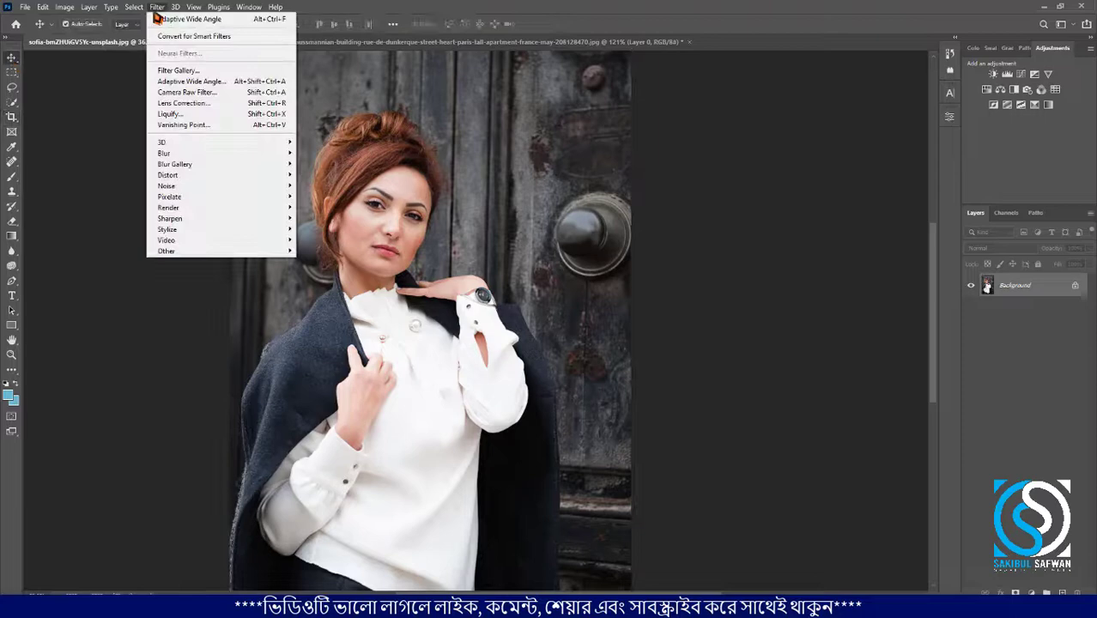
left_click(182, 117)
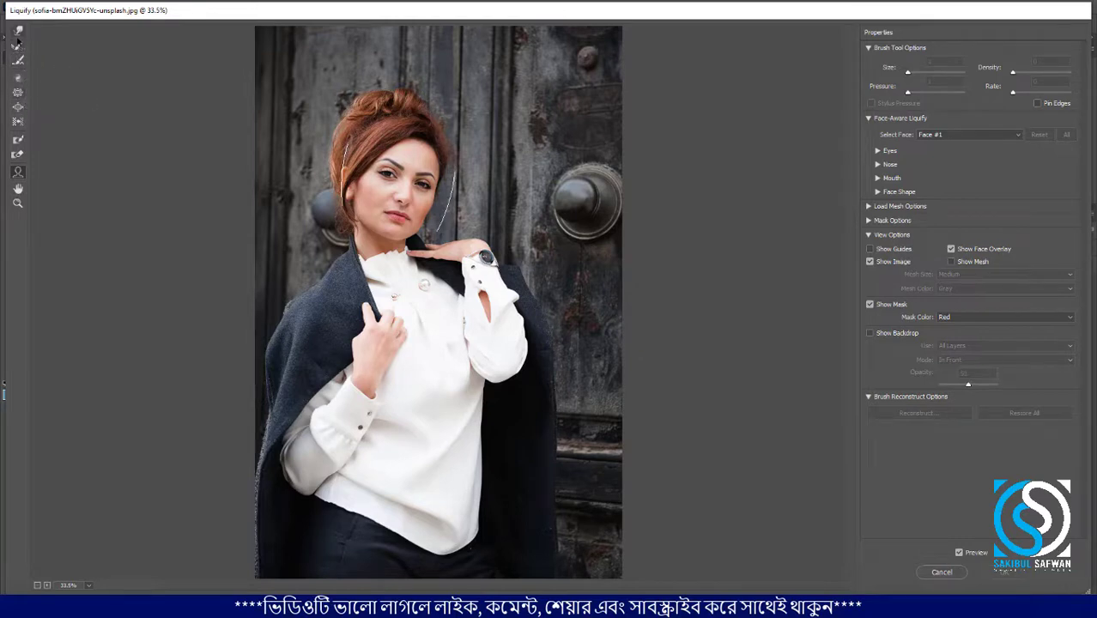
left_click(19, 31)
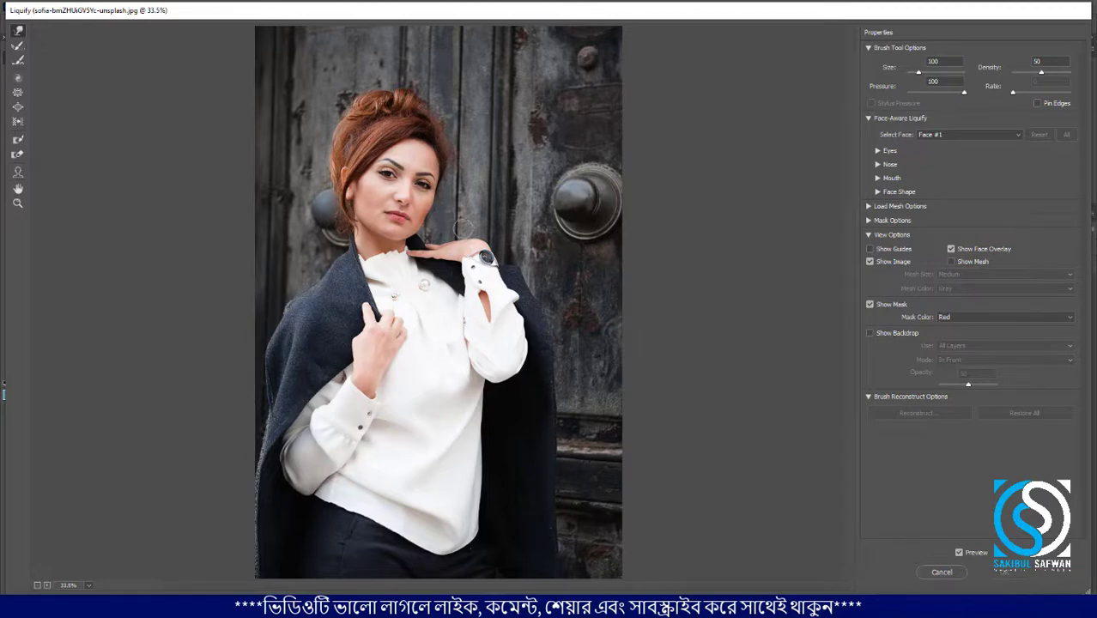
Try warping the woman's hair outward with a brush size of 175, and undo the stroke.
key("bracketright")
key("bracketright")
key("bracketright")
key("bracketright")
key("bracketright")
key("bracketleft")
key("bracketleft")
key("bracketleft")
key("bracketleft")
key("bracketleft")
key("bracketleft")
key("bracketleft")
scroll(420, 86, "up", 2)
scroll(404, 65, "up", 1)
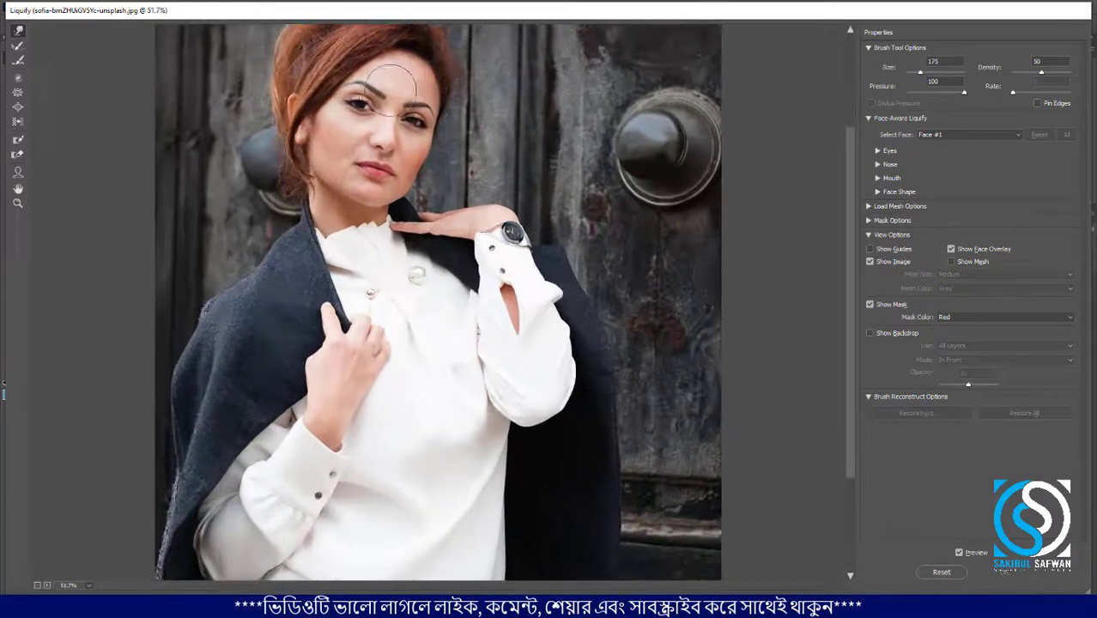
scroll(386, 103, "up", 3)
mouse_move(363, 163)
left_mouse_down()
mouse_move(369, 104)
mouse_move(405, 146)
mouse_move(414, 126)
mouse_move(382, 125)
mouse_move(381, 114)
mouse_move(370, 127)
mouse_move(365, 115)
mouse_move(342, 133)
mouse_move(342, 121)
mouse_move(287, 164)
mouse_move(296, 142)
mouse_move(283, 225)
left_mouse_up()
key("ctrl+alt+z")
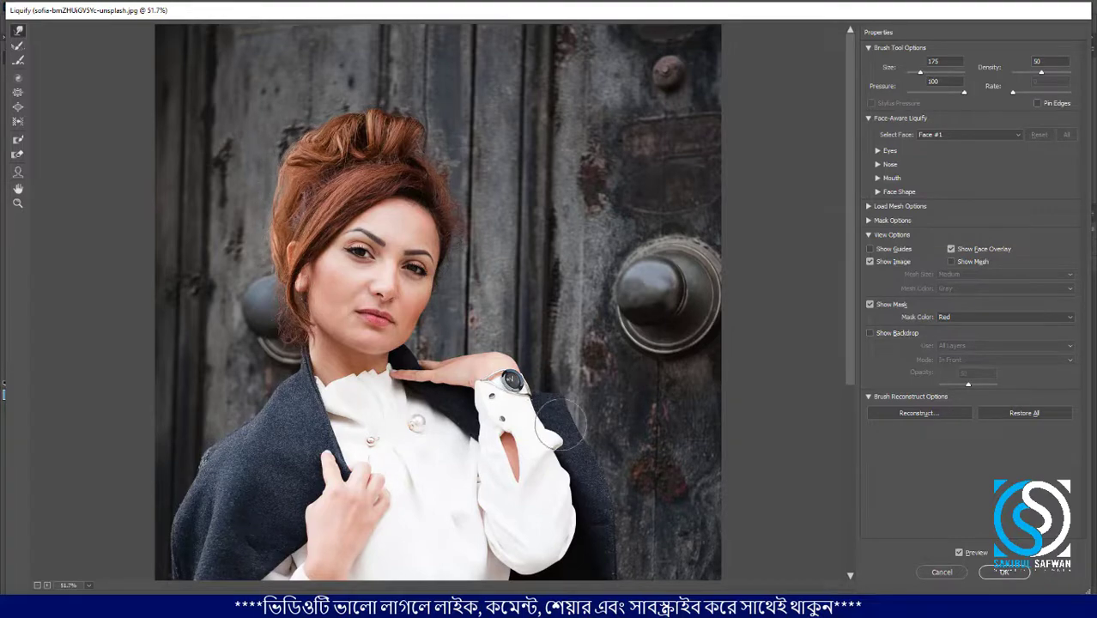
Enlarge the Forward Warp brush to 500 and reshape the coat's shoulder and its outer edge on the door side.
scroll(258, 240, "down", 5)
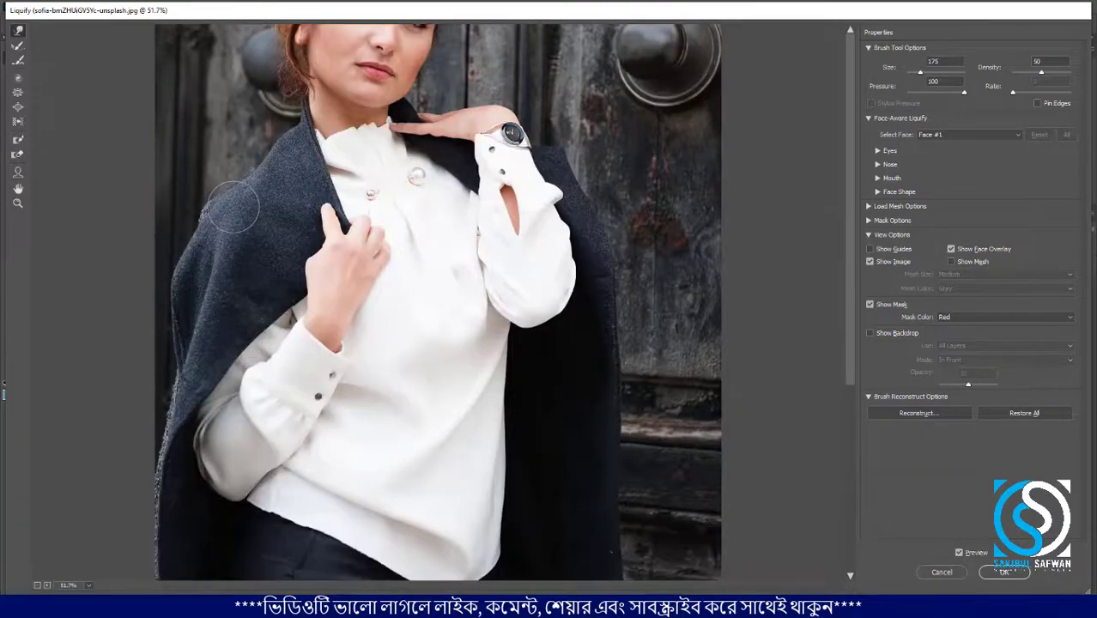
key("bracketright")
key("bracketright")
key("bracketright")
key("bracketright")
key("bracketright")
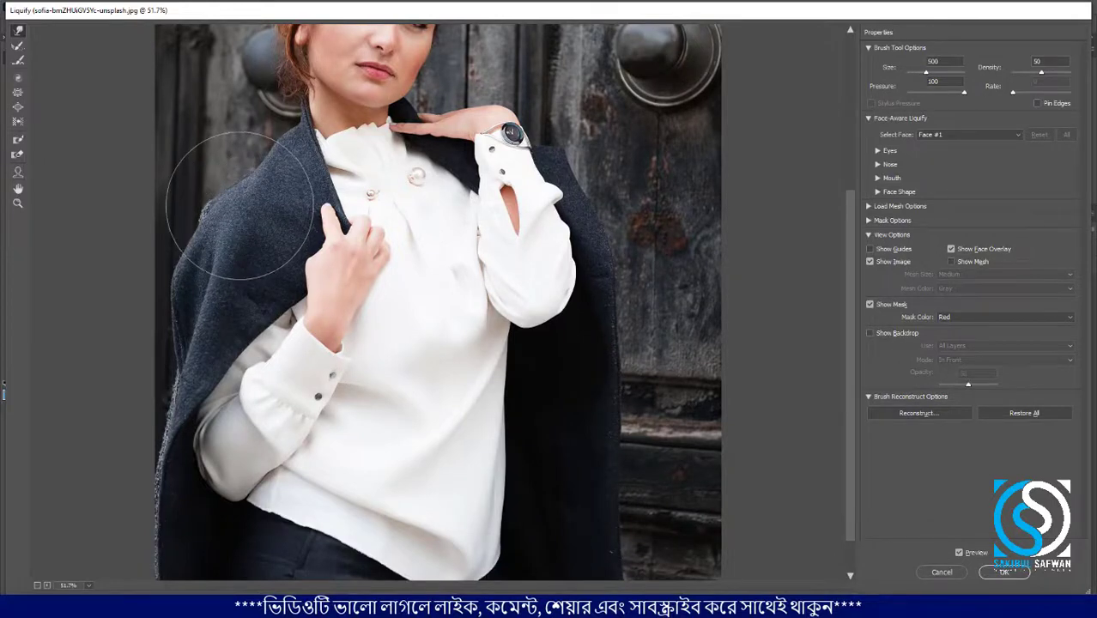
mouse_move(243, 211)
left_mouse_down()
mouse_move(227, 159)
mouse_move(220, 220)
mouse_move(210, 207)
mouse_move(190, 246)
mouse_move(231, 207)
mouse_move(259, 136)
left_mouse_up()
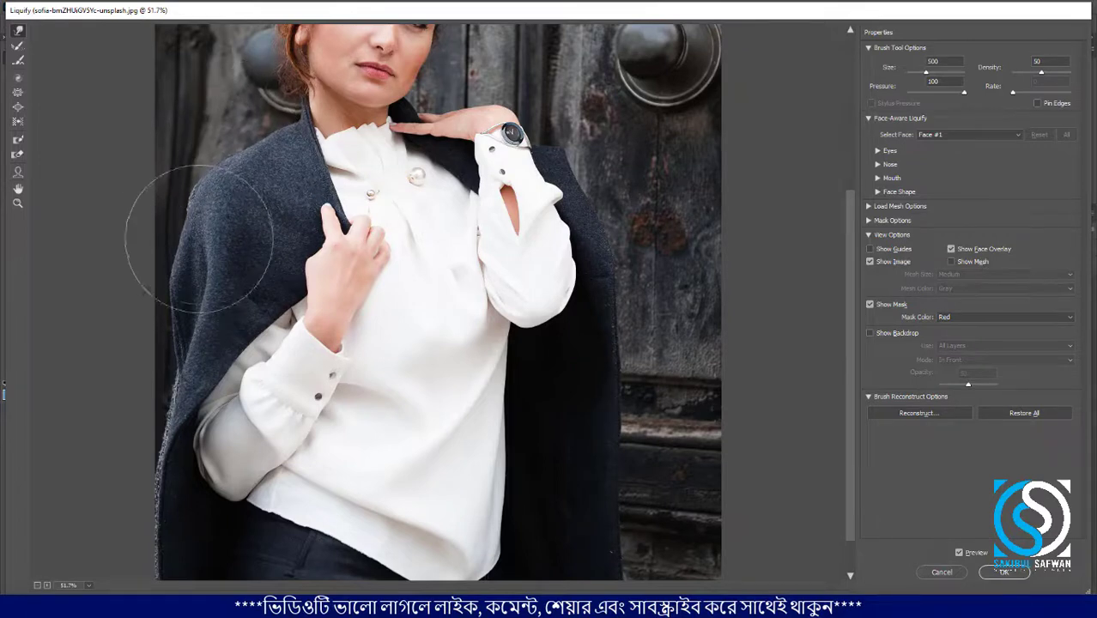
scroll(176, 244, "down", 1)
mouse_move(531, 195)
left_mouse_down()
mouse_move(552, 260)
mouse_move(577, 262)
left_mouse_up()
mouse_move(575, 393)
left_mouse_down()
mouse_move(606, 399)
mouse_move(591, 440)
mouse_move(614, 449)
mouse_move(585, 483)
mouse_move(618, 493)
mouse_move(605, 516)
mouse_move(678, 486)
mouse_move(636, 513)
mouse_move(661, 532)
left_mouse_up()
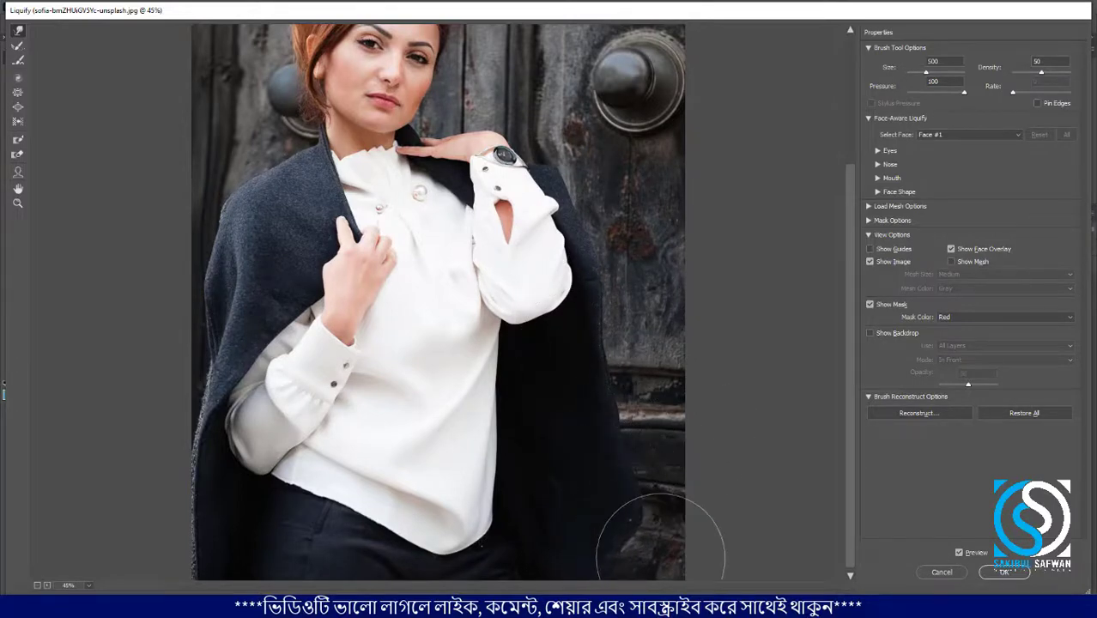
Try the Reconstruct, Pucker and Bloat tools on the coat's shoulder with a brush size of 100.
left_click(18, 45)
mouse_move(227, 169)
left_mouse_down()
mouse_move(262, 197)
mouse_move(251, 205)
mouse_move(241, 192)
mouse_move(259, 196)
mouse_move(260, 170)
mouse_move(303, 169)
left_mouse_up()
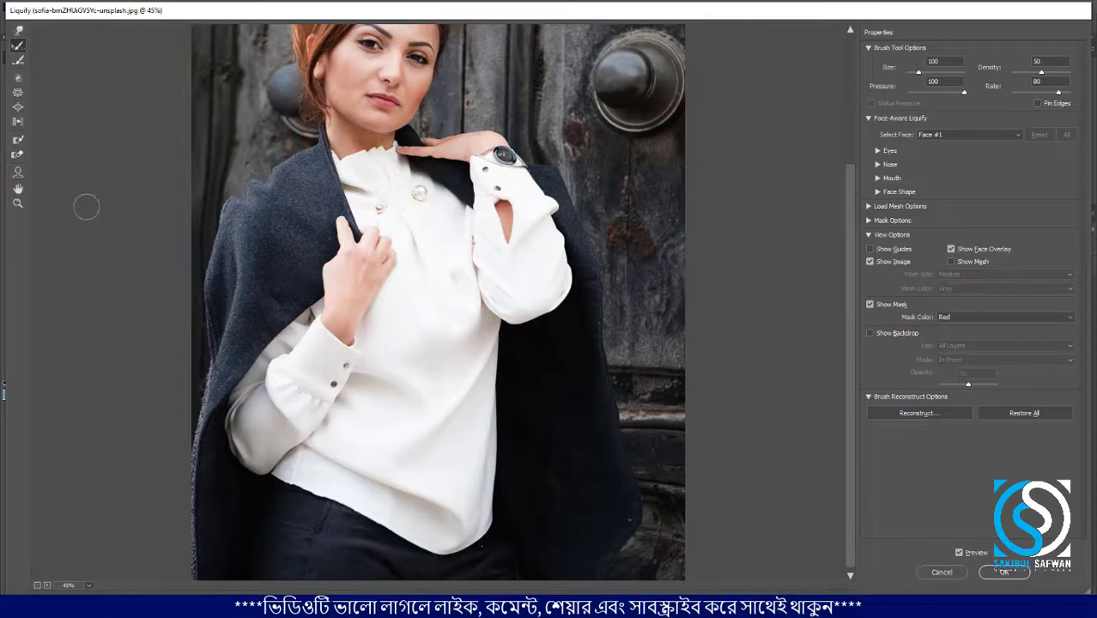
left_click(17, 92)
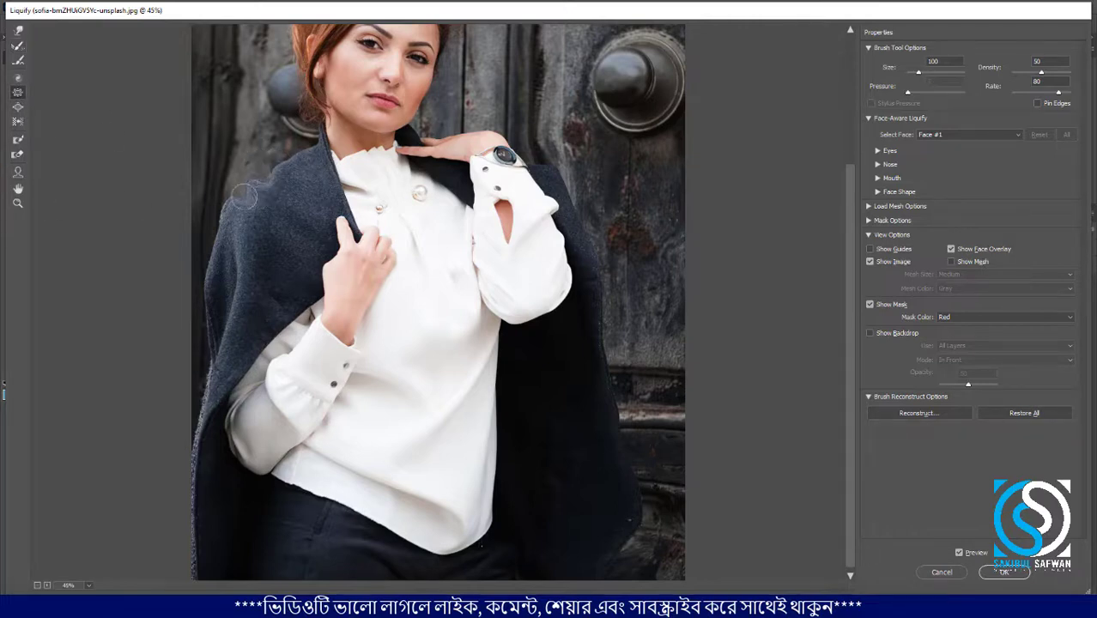
left_click(235, 226)
left_click(18, 109)
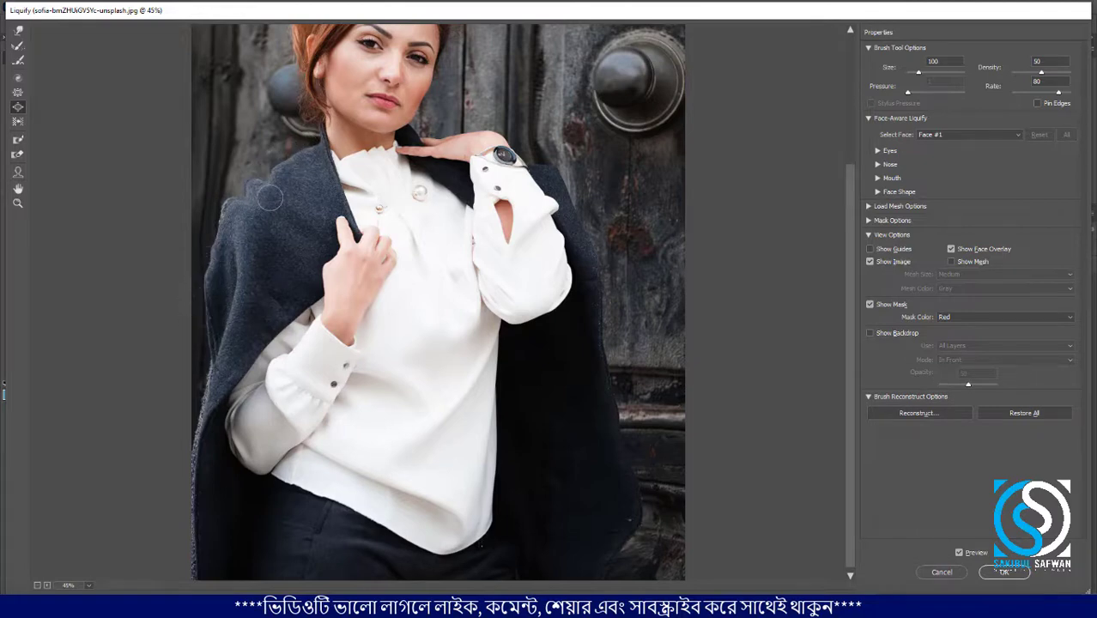
Try the Push Left tool across the woman's lips at brush size 100, and undo the stroke.
left_click(17, 121)
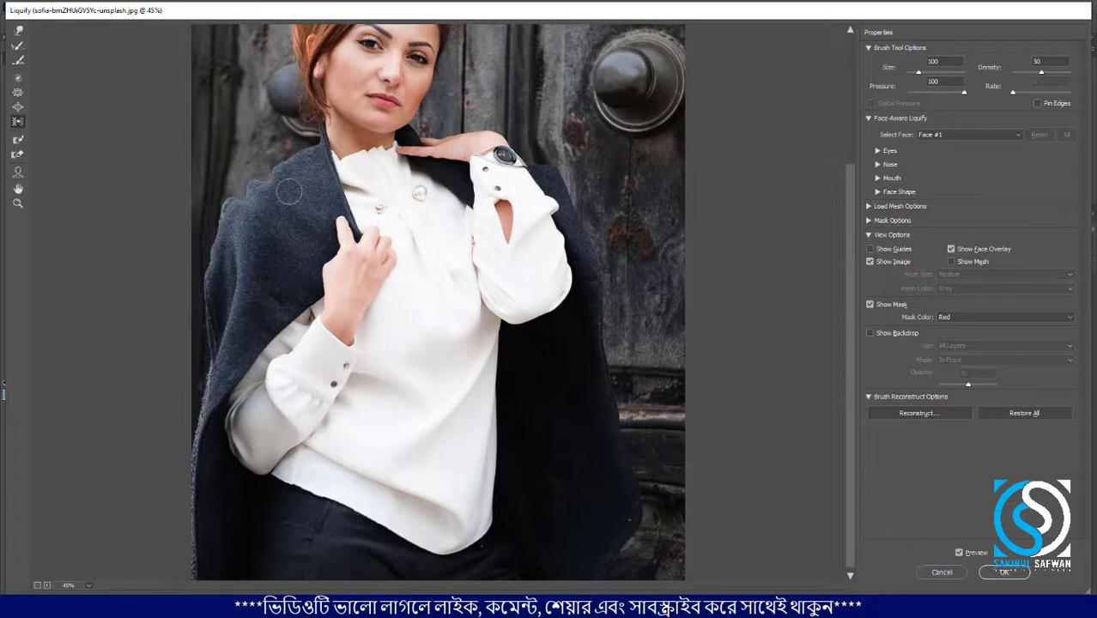
left_click_drag(385, 98, 427, 95)
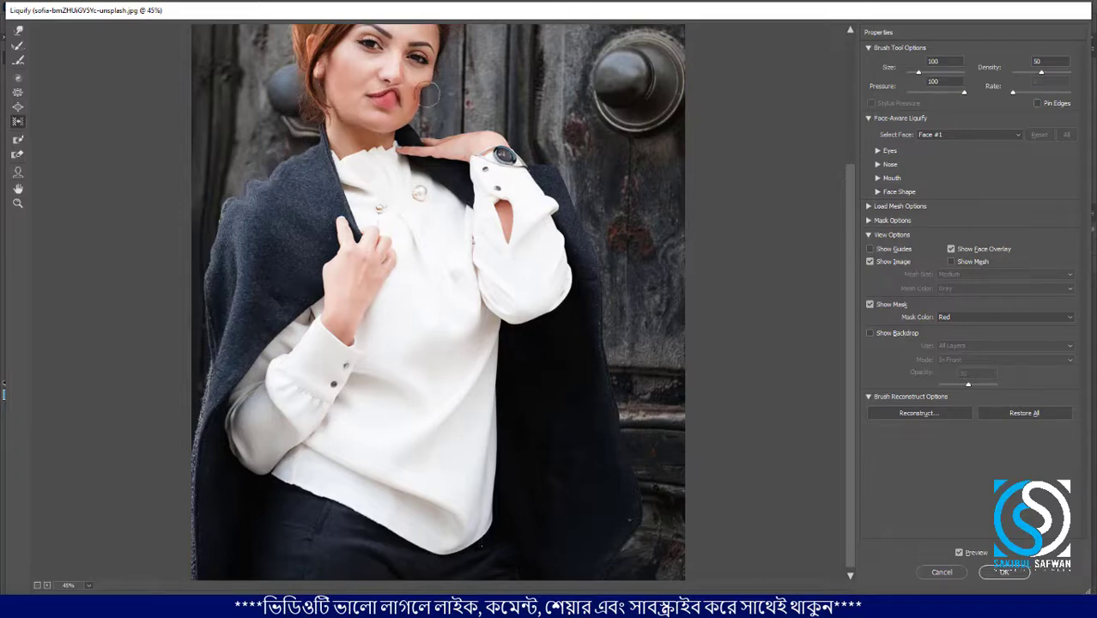
key("alt")
key("ctrl+alt+z")
Enlarge the Push Left brush to 700 and distort the woman's face, collar and raised hand.
scroll(404, 185, "up", 5)
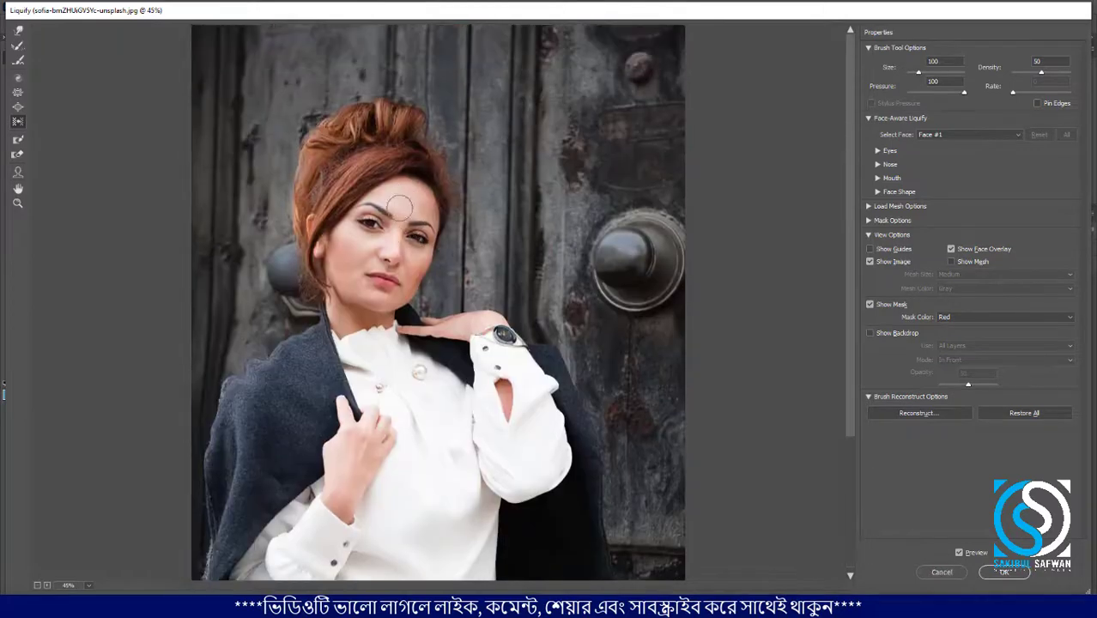
key("bracketright")
key("bracketright")
key("bracketright")
key("bracketright")
key("bracketright")
key("bracketright")
key("bracketright")
key("bracketright")
key("bracketright")
key("bracketright")
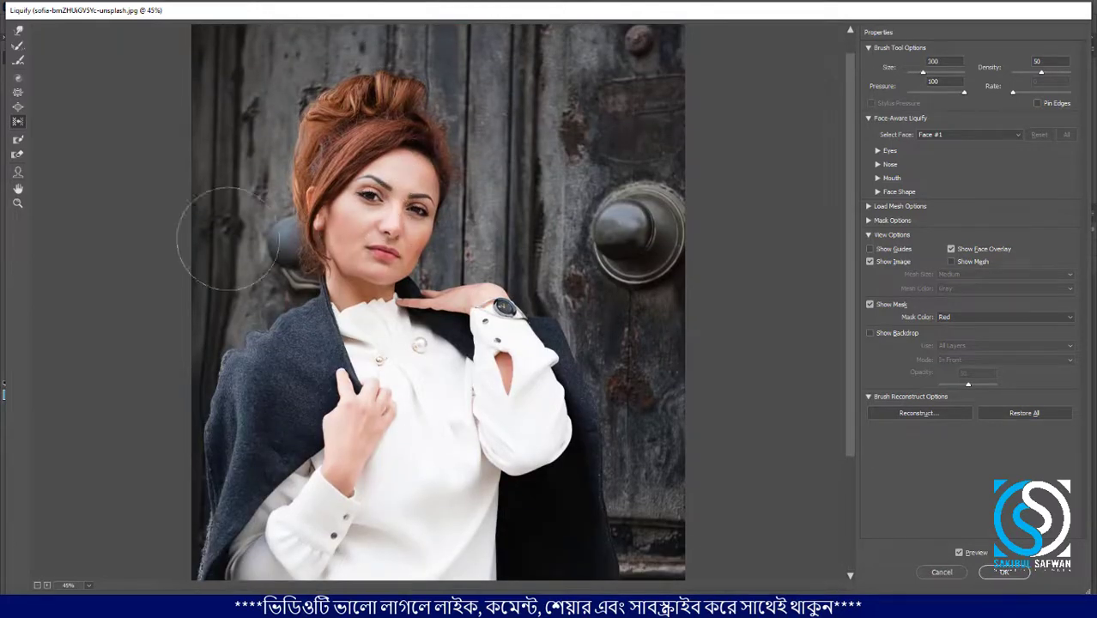
key("bracketright")
mouse_move(400, 200)
left_mouse_down()
mouse_move(439, 202)
mouse_move(450, 229)
mouse_move(417, 262)
mouse_move(449, 279)
mouse_move(395, 242)
mouse_move(415, 247)
mouse_move(374, 170)
mouse_move(394, 201)
mouse_move(420, 315)
left_mouse_up()
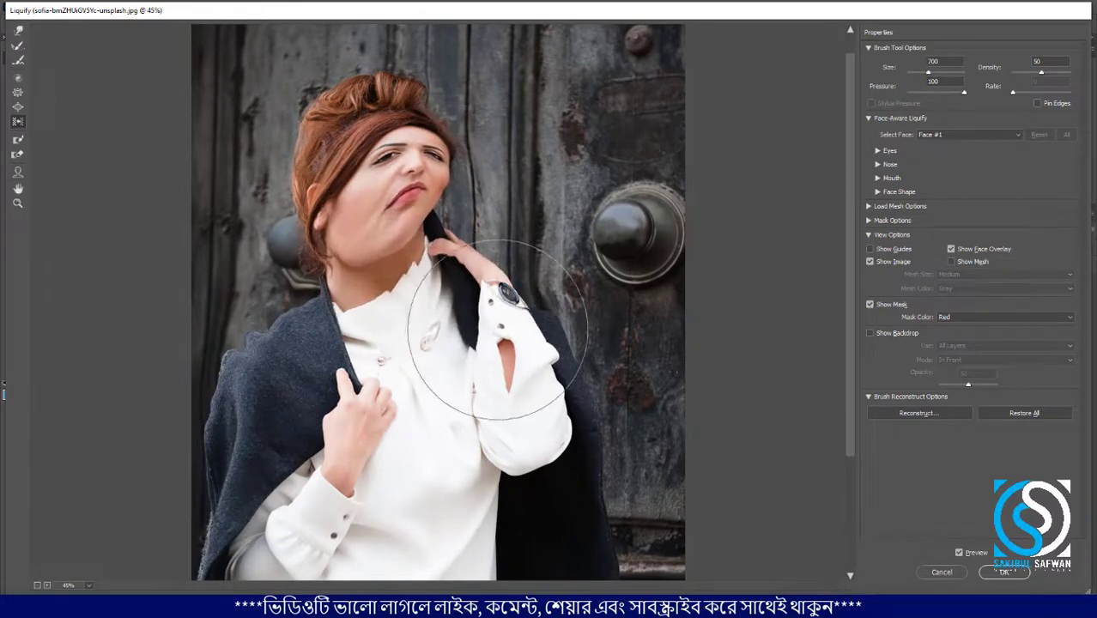
Paint a freeze mask around the woman's mouth and cheeks with a brush size of 100.
left_click(17, 140)
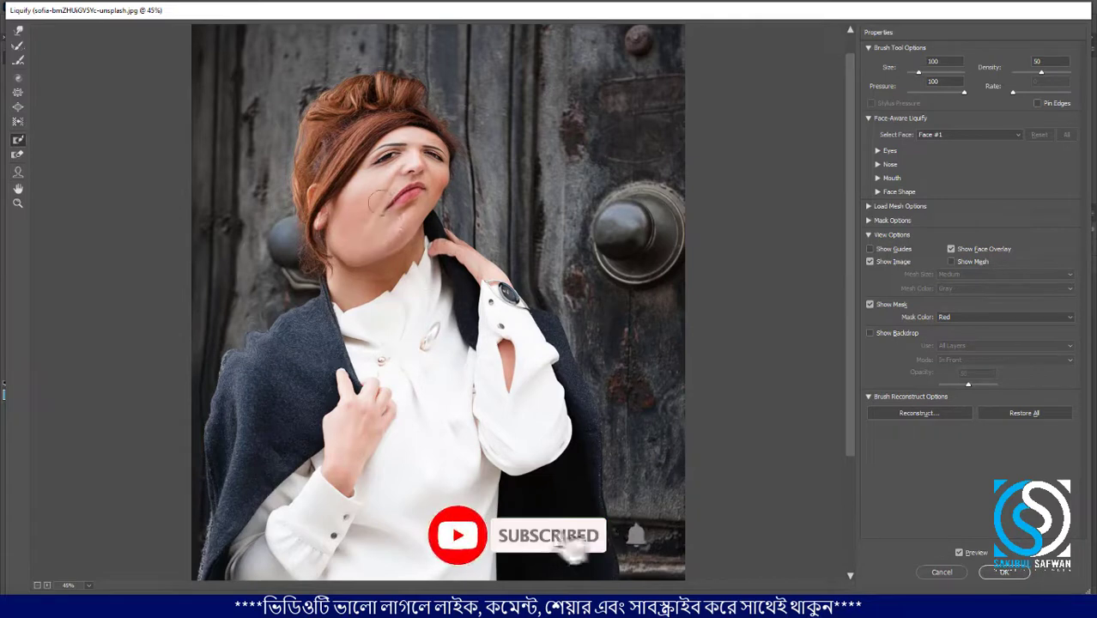
left_click_drag(371, 191, 393, 227)
left_click_drag(397, 172, 440, 188)
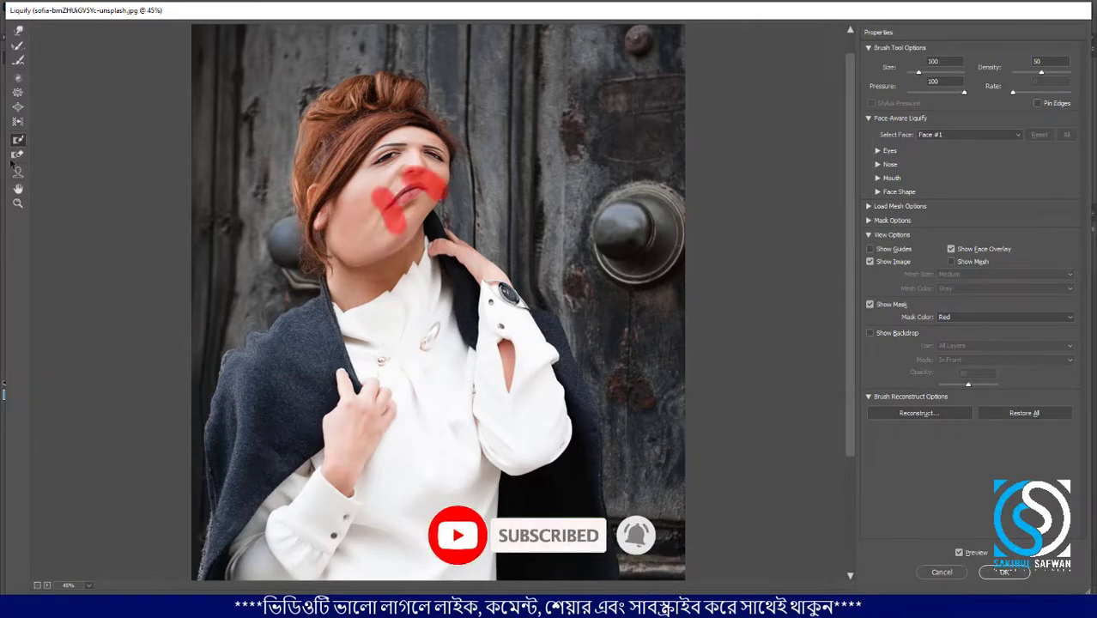
Use Forward Warp at size 500 to push the hair outward and distort the face around the frozen area.
left_click(19, 34)
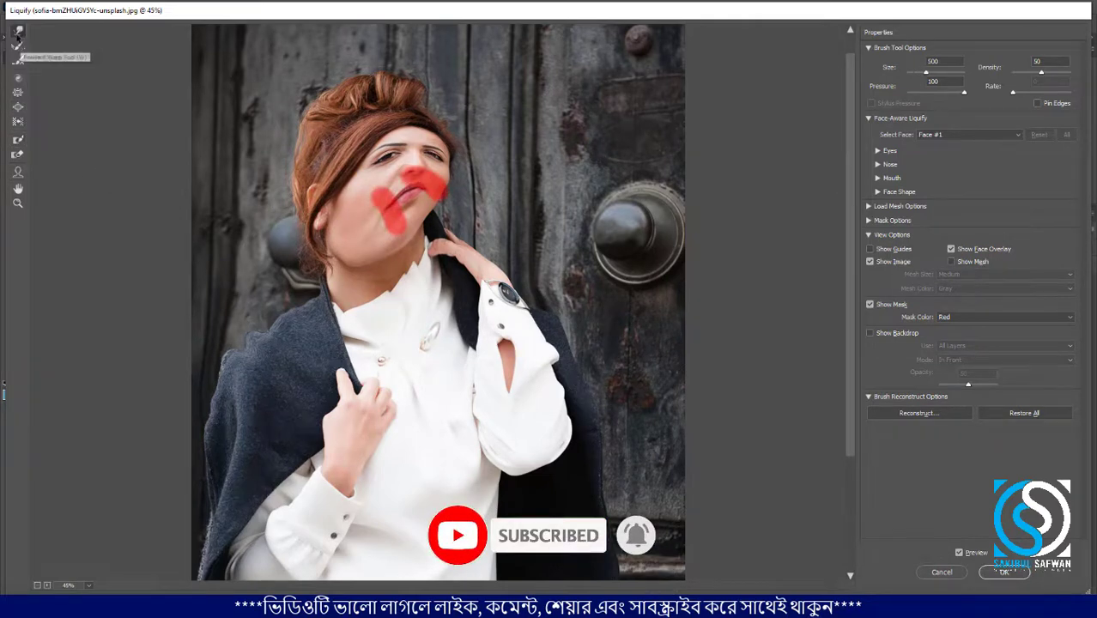
left_click_drag(329, 171, 306, 178)
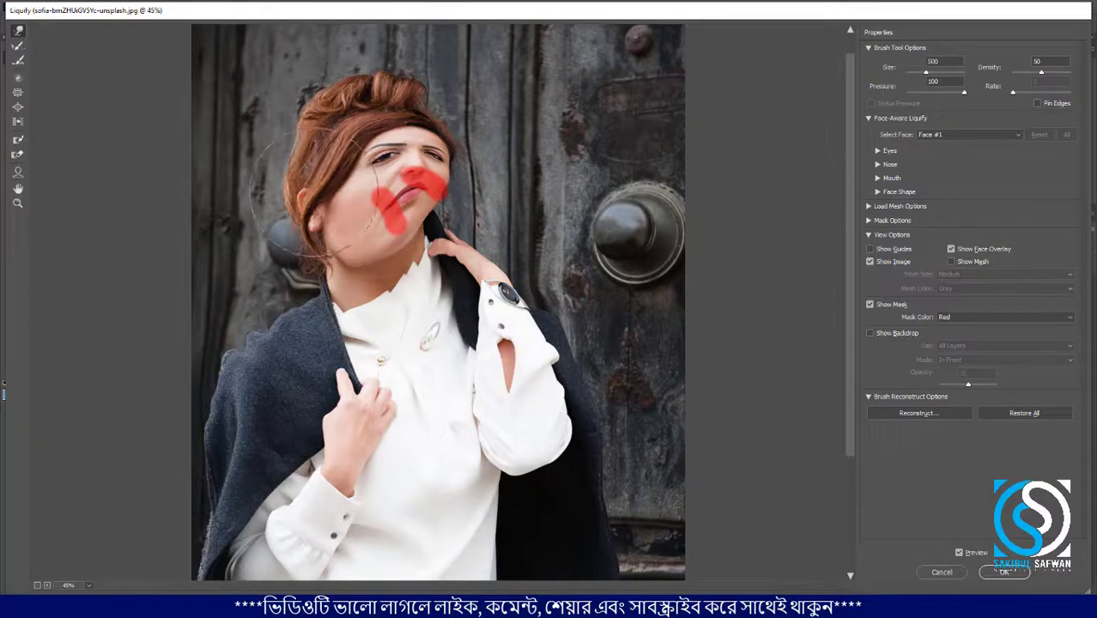
left_click_drag(437, 128, 457, 121)
mouse_move(445, 175)
left_mouse_down()
mouse_move(462, 205)
mouse_move(450, 239)
left_mouse_up()
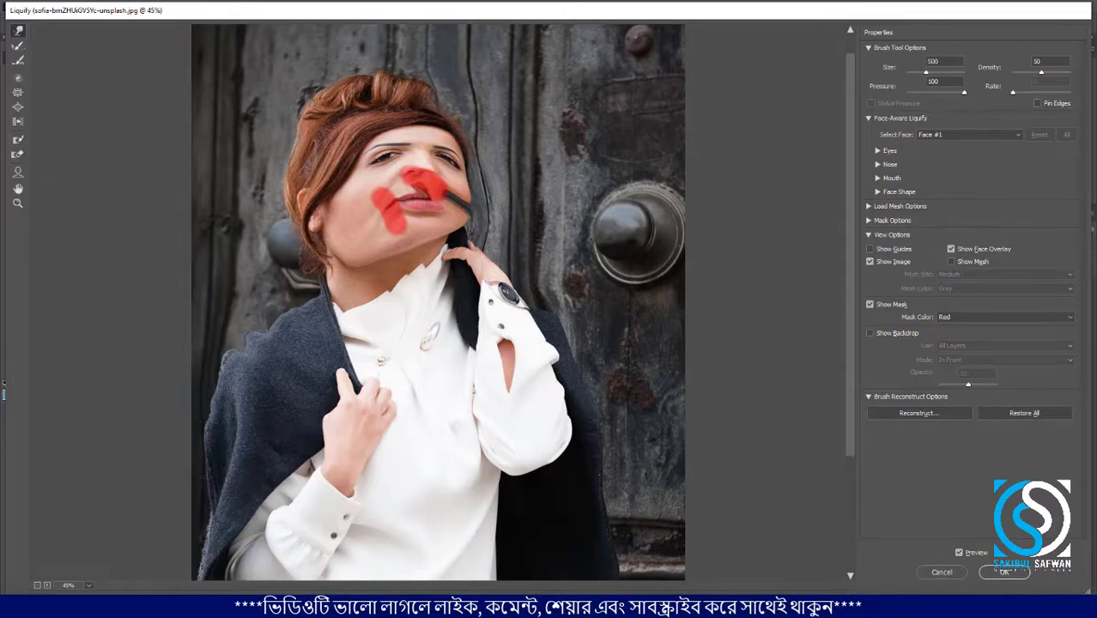
Apply the Liquify distortion to the portrait, and undo it.
left_click(1009, 573)
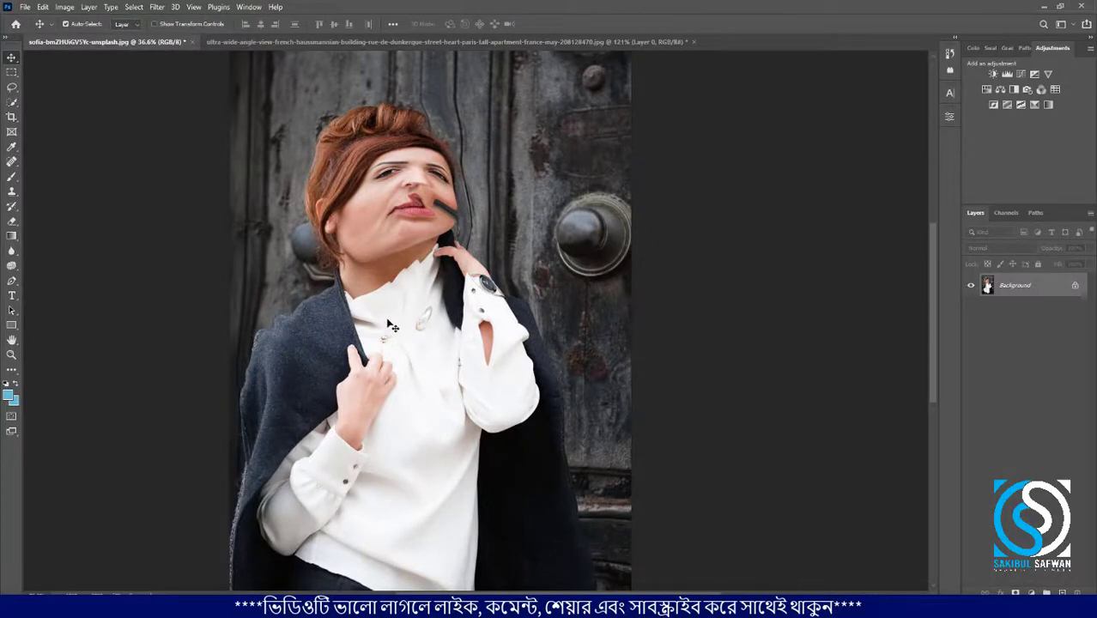
key("ctrl+z")
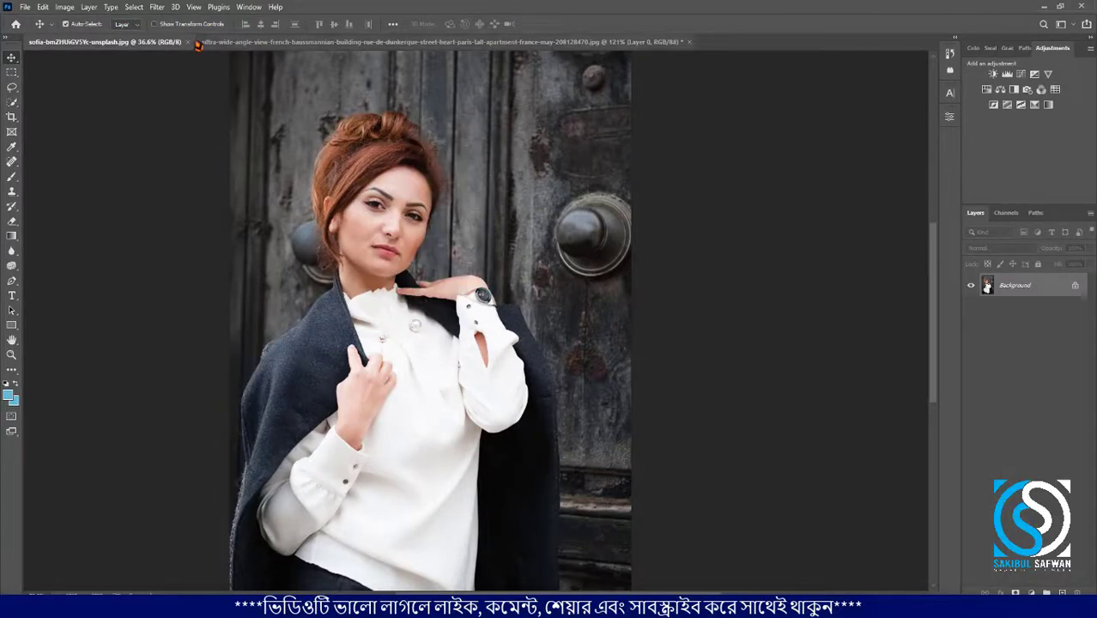
left_click(157, 7)
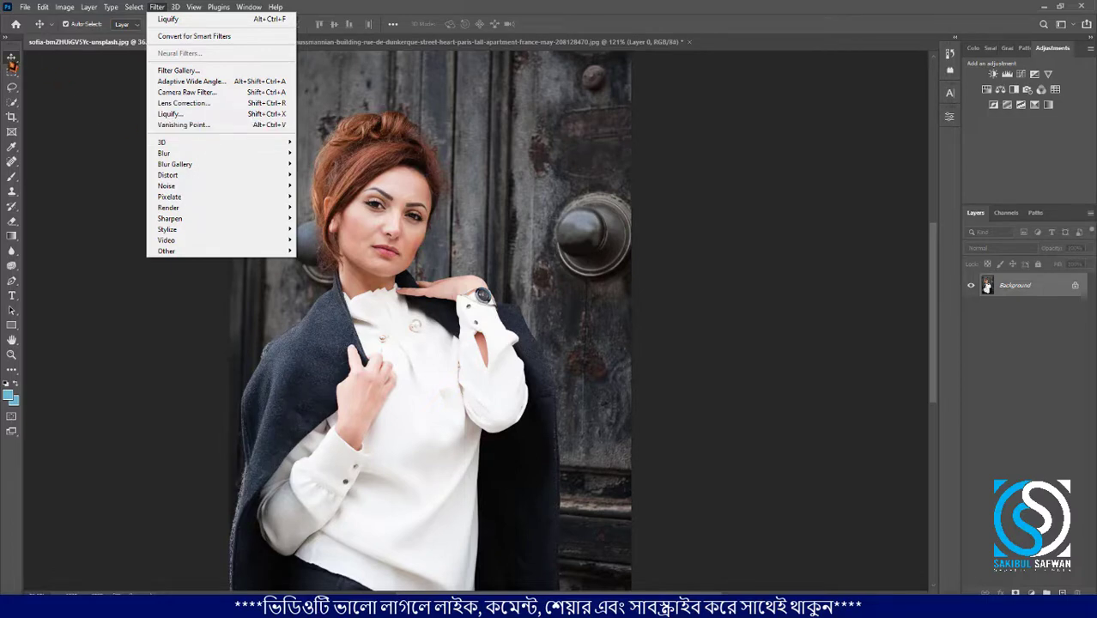
left_click(12, 61)
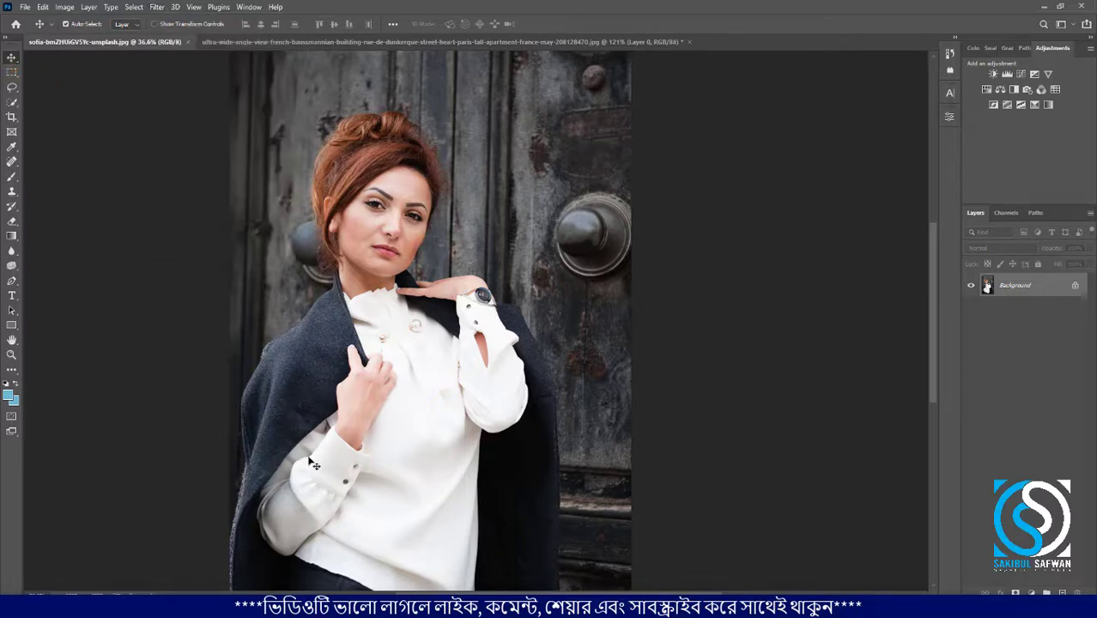
Open the bedroom image 4b4a456f9f773d42669c3b2fb32f5208 from the Photoshop tutorial folder in File Explorer as a new Photoshop document.
key("ctrl+Tab")
mouse_move(221, 607)
left_click(282, 559)
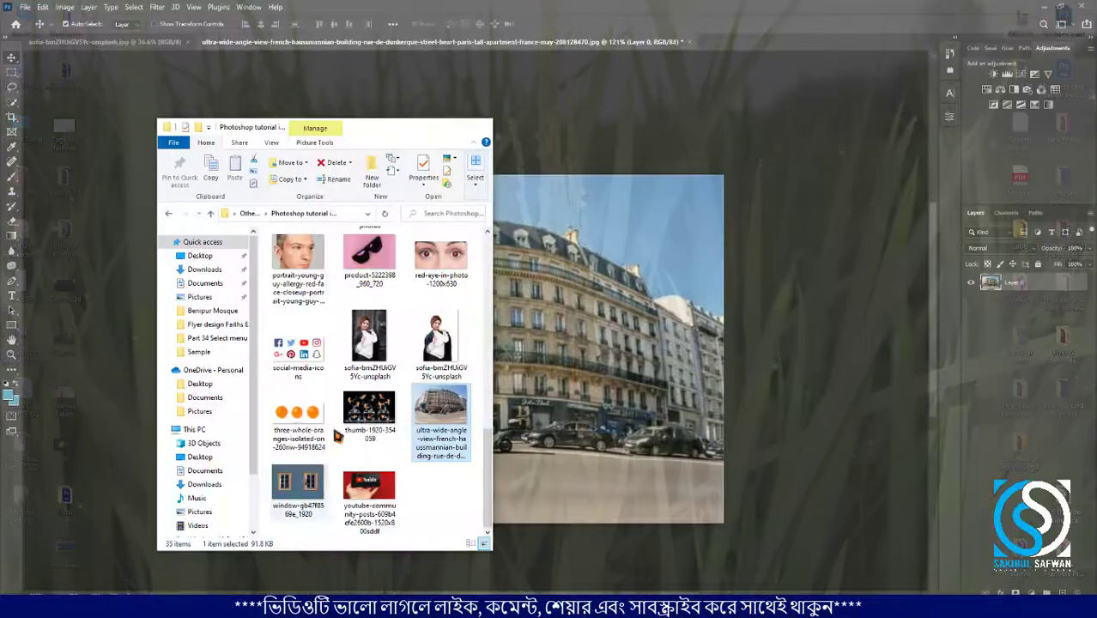
scroll(403, 408, "up", 10)
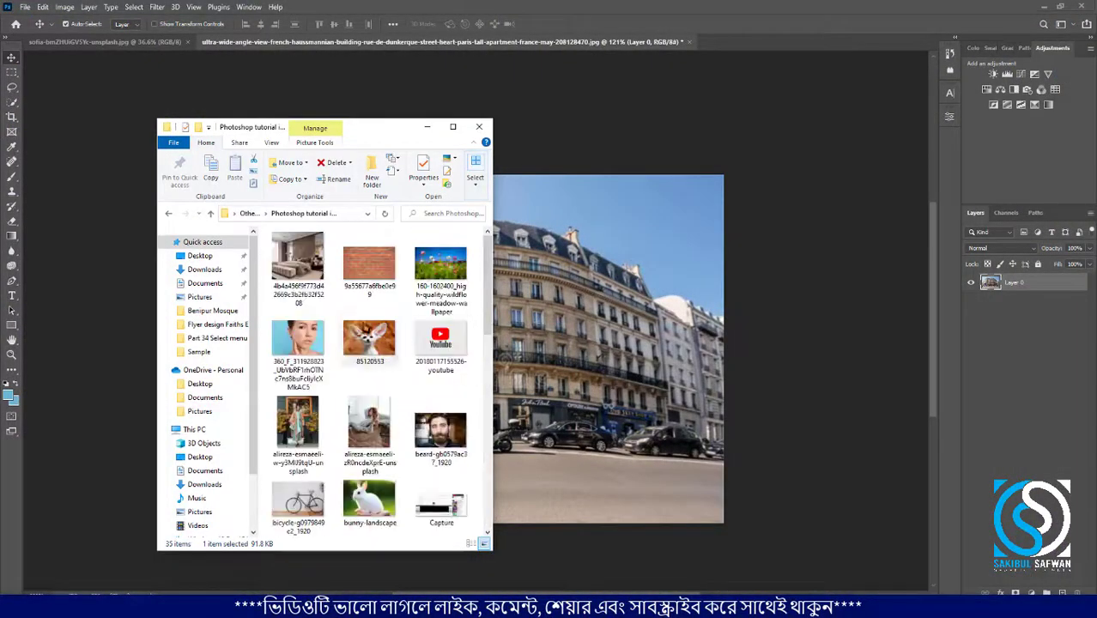
left_click(298, 262)
left_click_drag(593, 118, 755, 26)
scroll(563, 262, "up", 3)
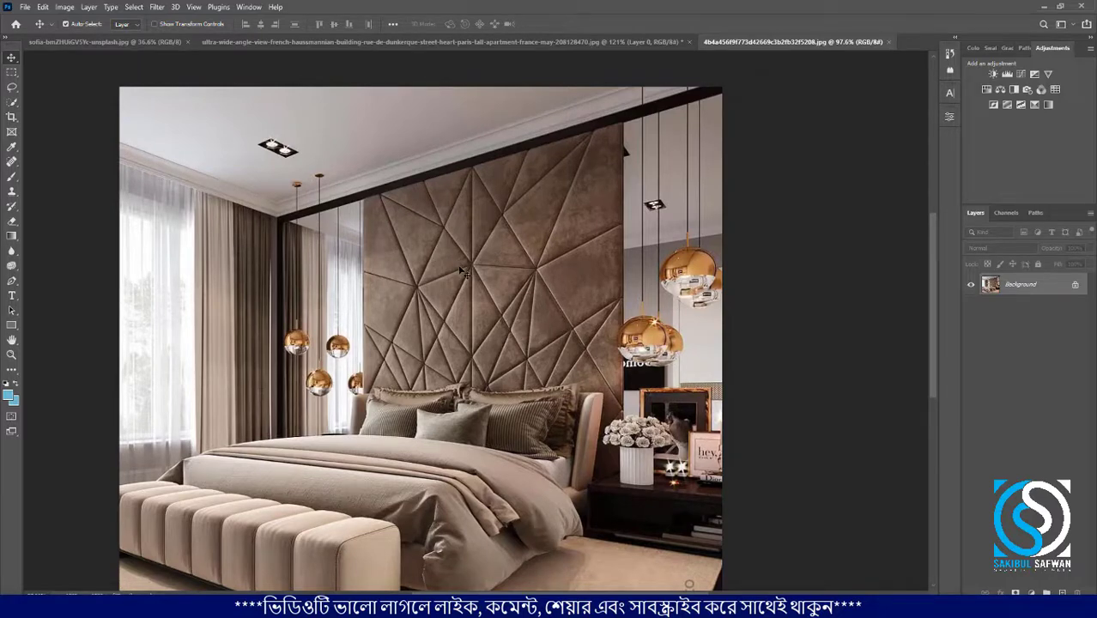
scroll(483, 249, "up", 3)
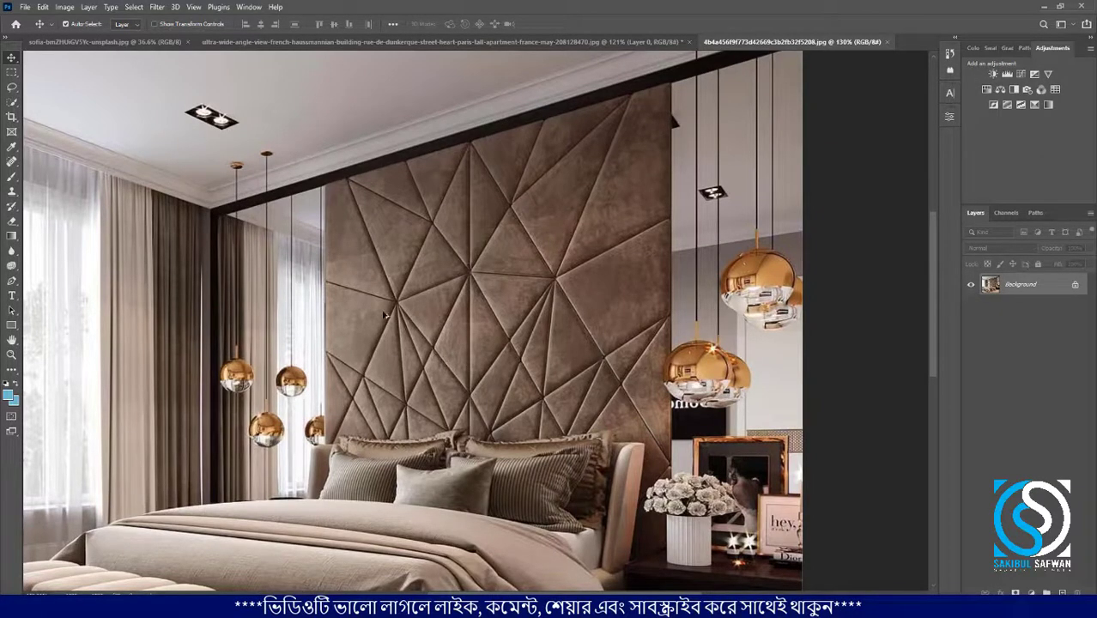
scroll(385, 314, "down", 3)
Make a rectangular selection over the central facade in the building photo and copy it.
key("ctrl+Tab")
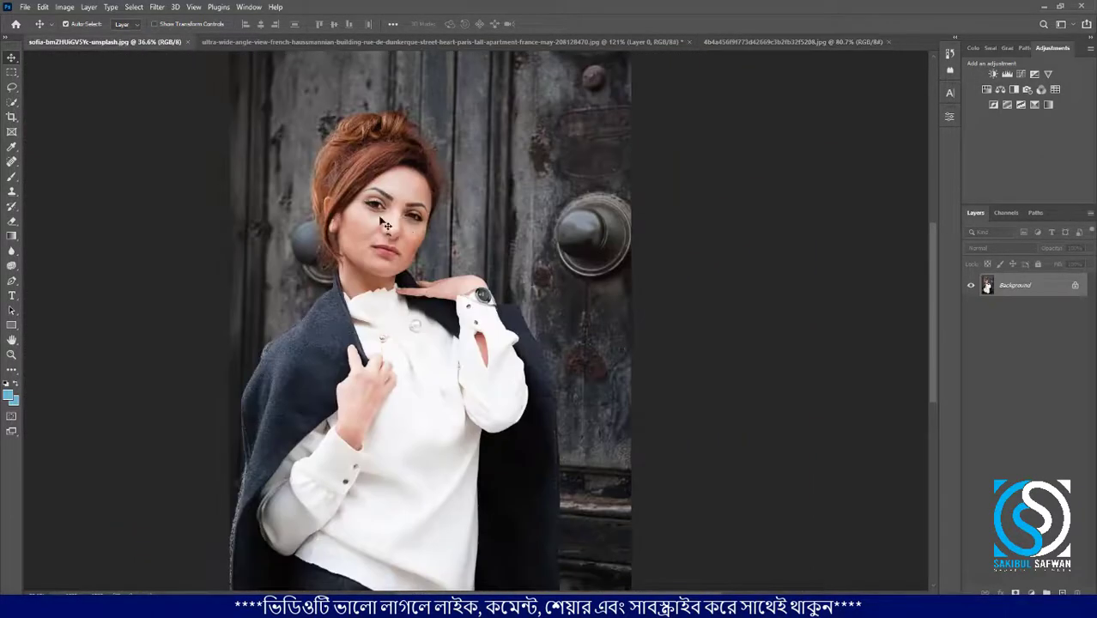
left_click(346, 42)
scroll(312, 228, "down", 1)
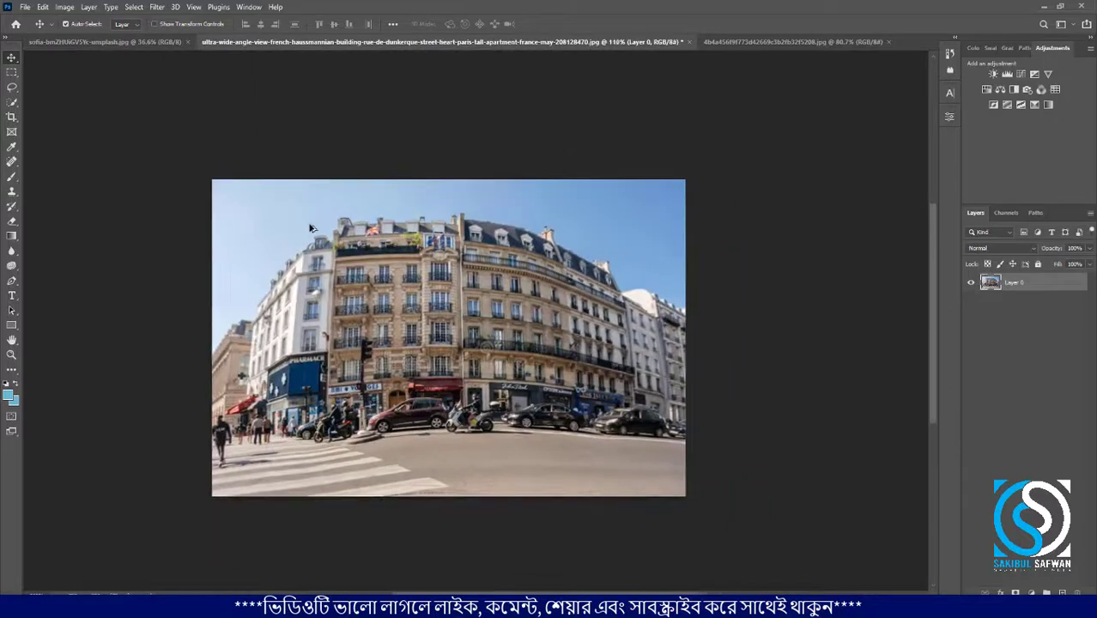
scroll(485, 301, "up", 2)
left_click(11, 73)
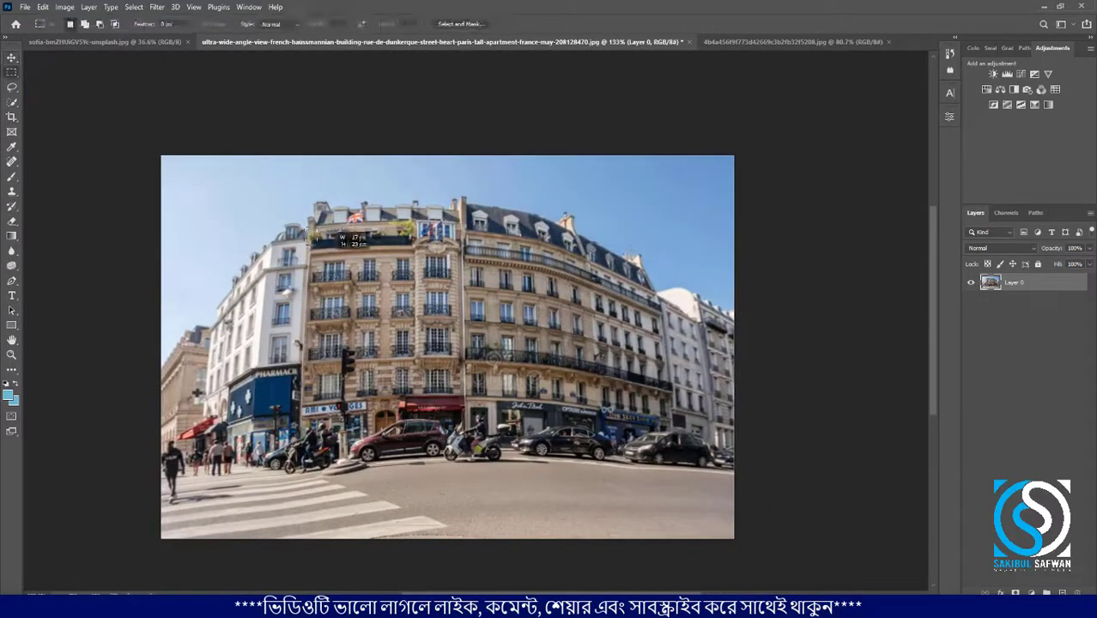
left_click_drag(307, 227, 586, 399)
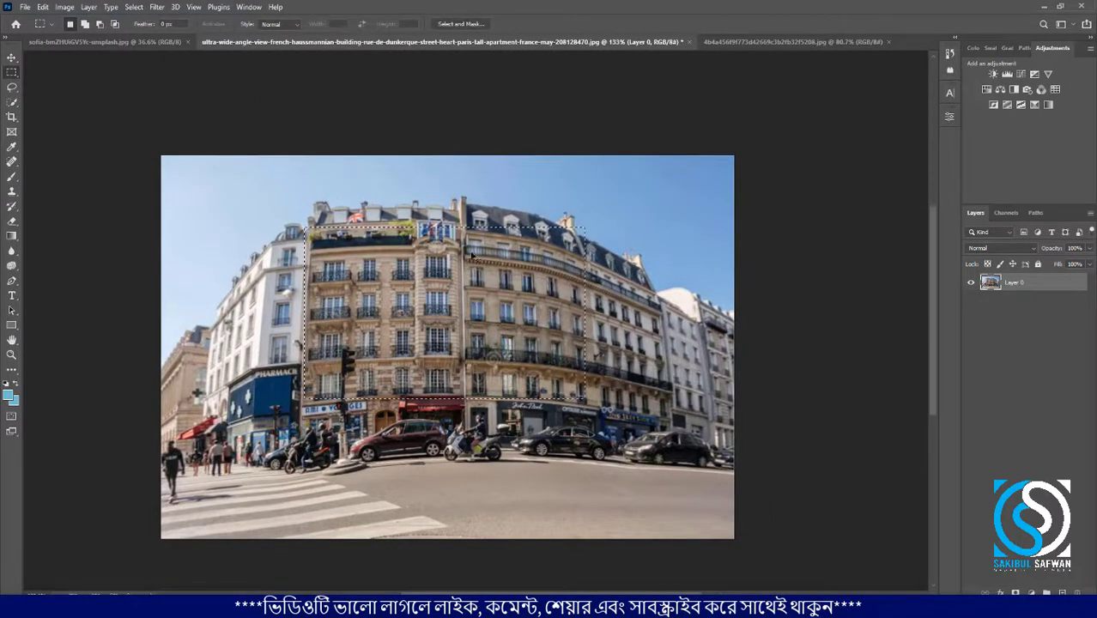
key("ctrl+c")
Paste the copied facade into the bedroom image, move it onto the panelled wall, and delete the pasted layer.
left_click(782, 42)
key("ctrl+v")
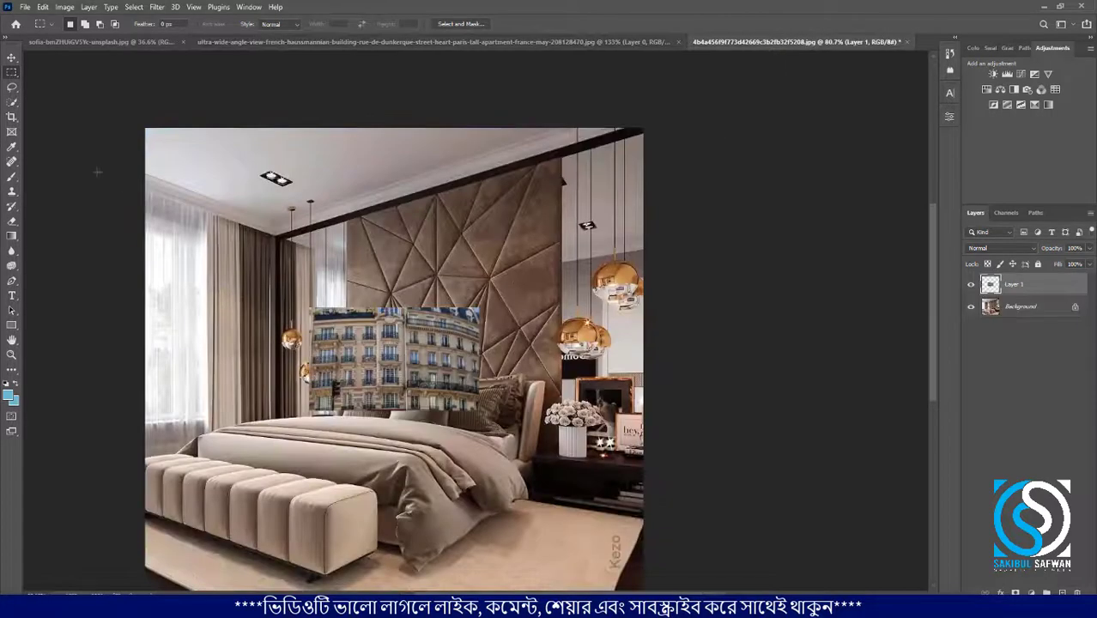
left_click(12, 58)
left_click_drag(411, 355, 465, 275)
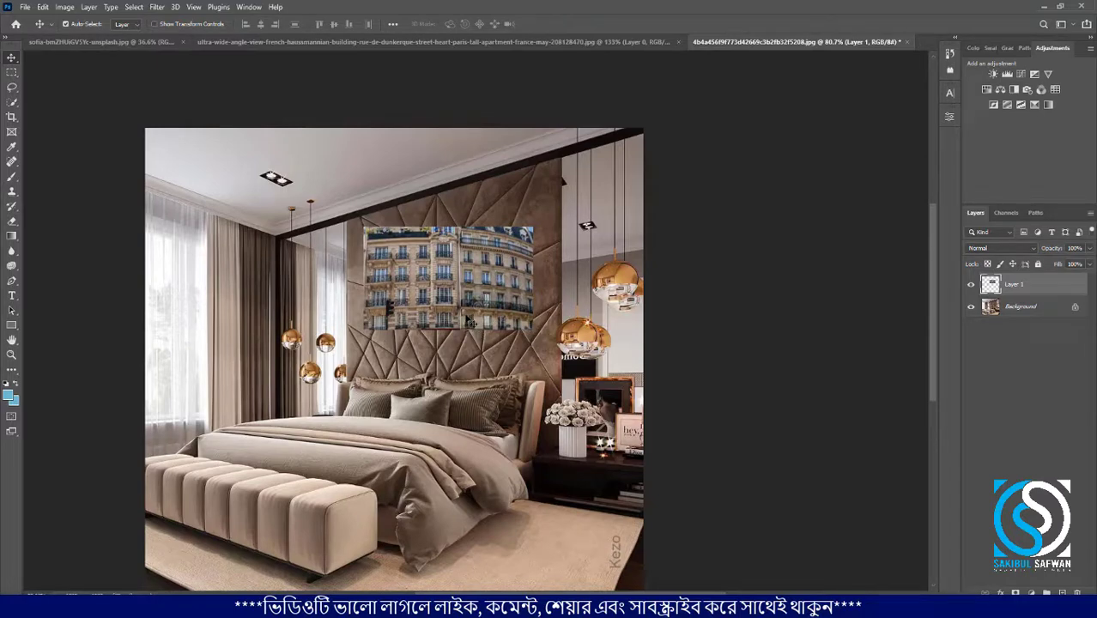
key("Delete")
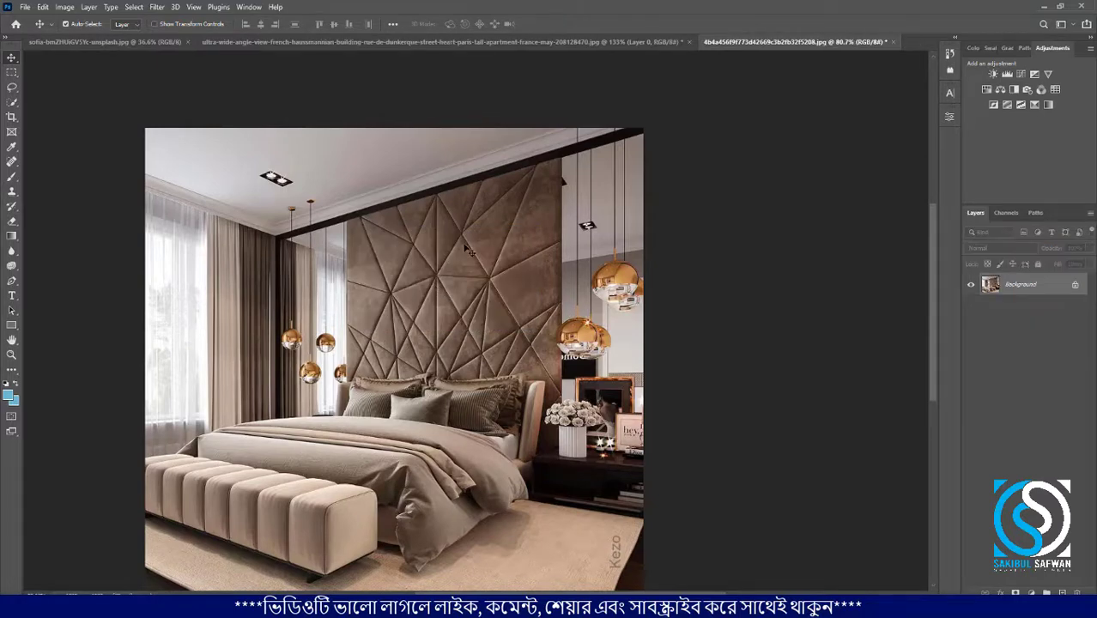
scroll(456, 236, "up", 2)
scroll(445, 244, "down", 1)
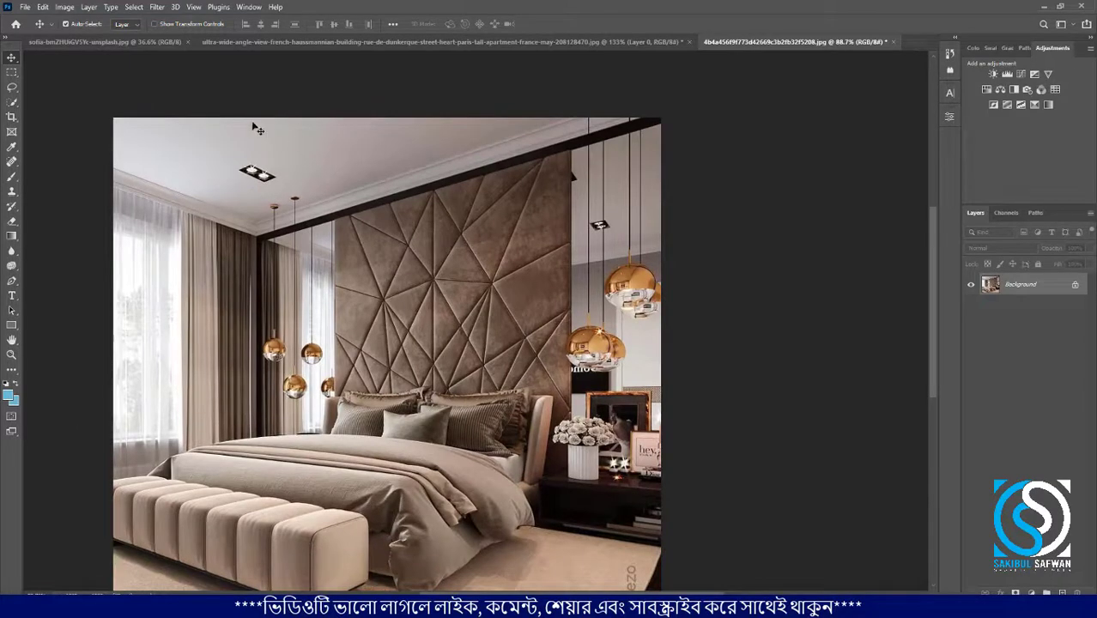
left_click(510, 43)
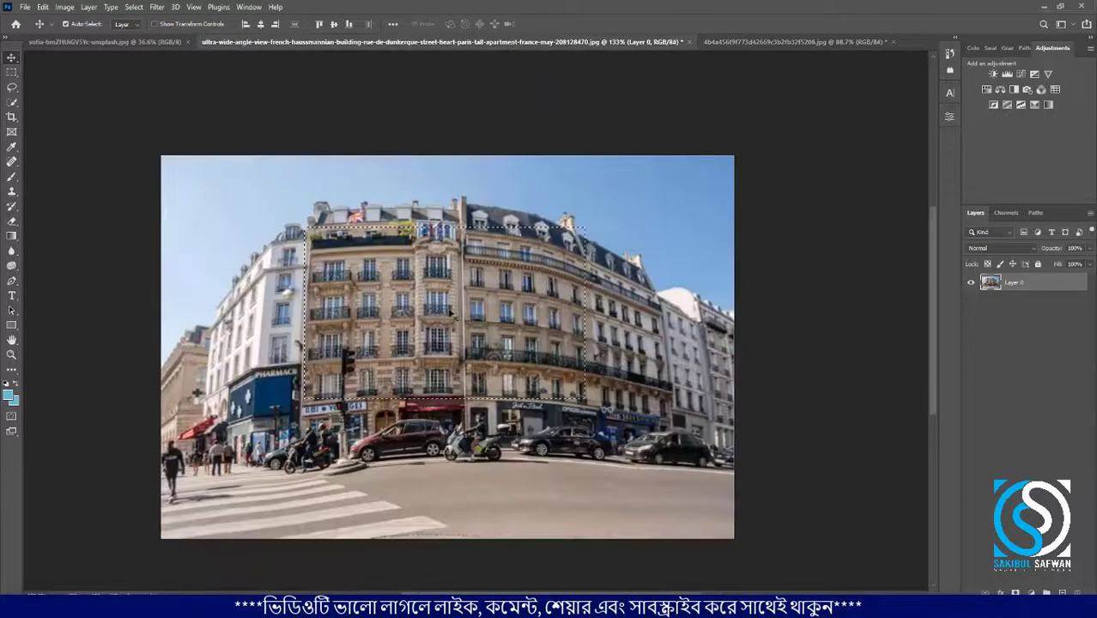
left_click(760, 43)
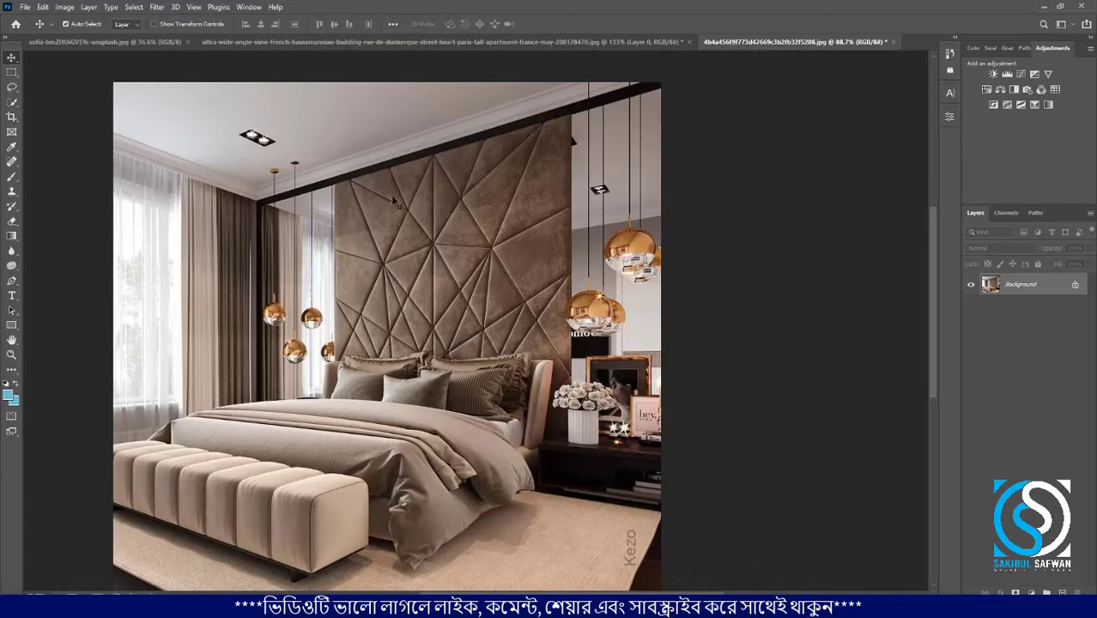
Start the Vanishing Point filter on the bedroom image and define a four-corner perspective plane over the wall behind the bed.
scroll(390, 195, "down", 1)
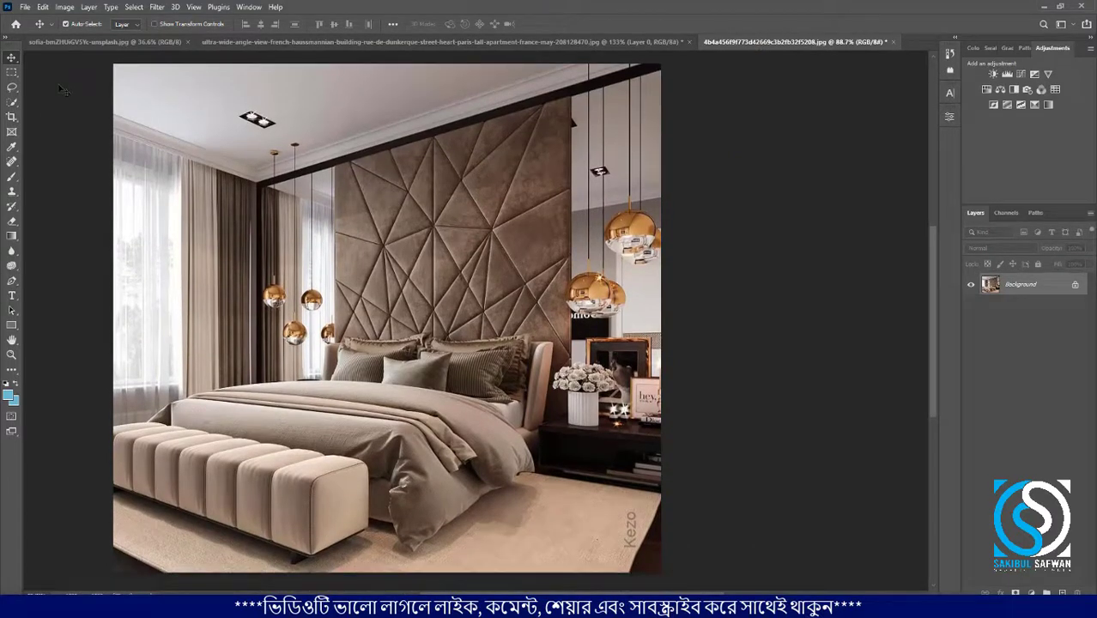
left_click(157, 7)
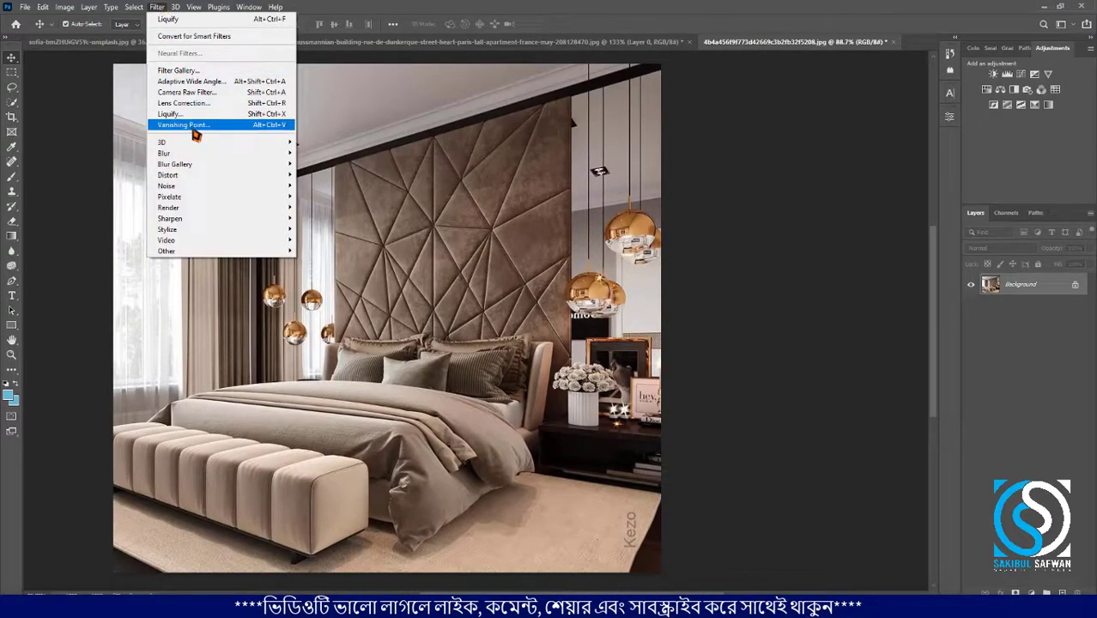
left_click(183, 125)
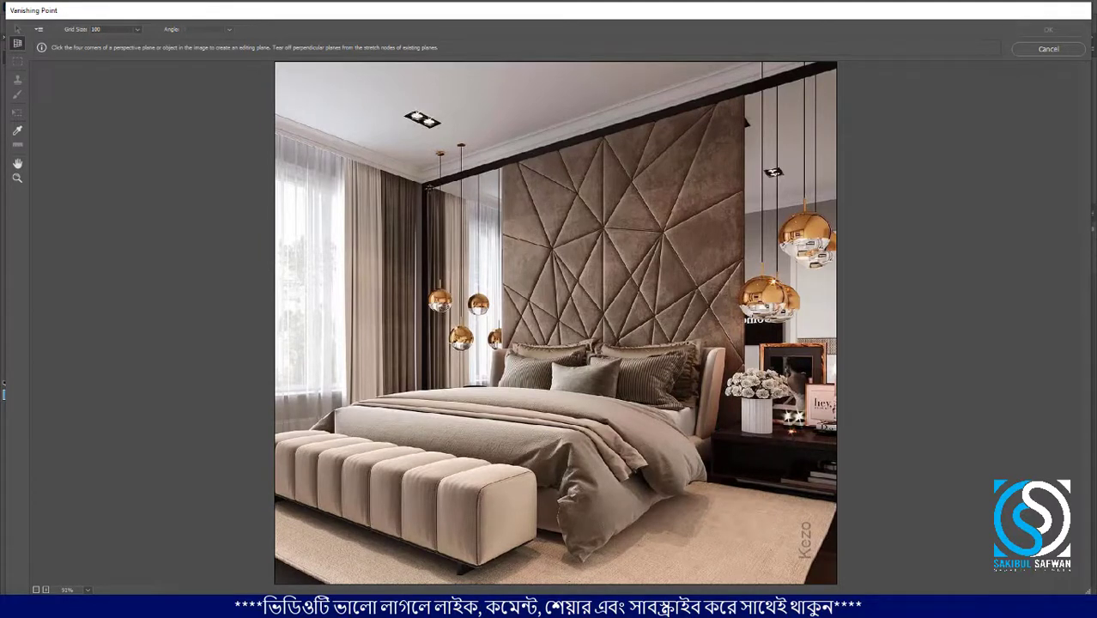
left_click(427, 188)
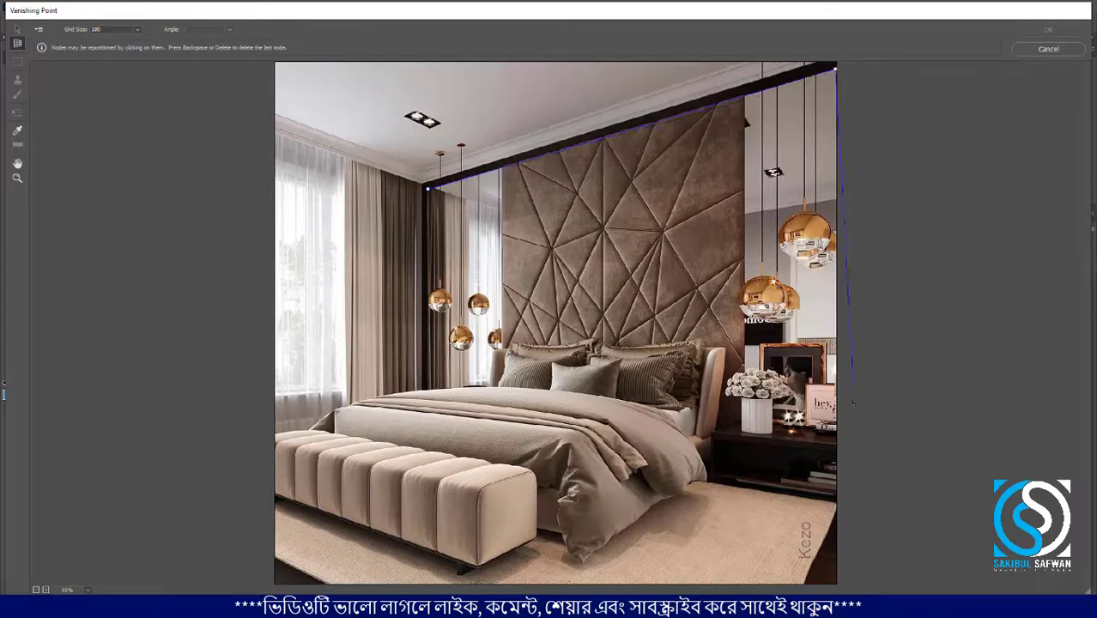
left_click(837, 498)
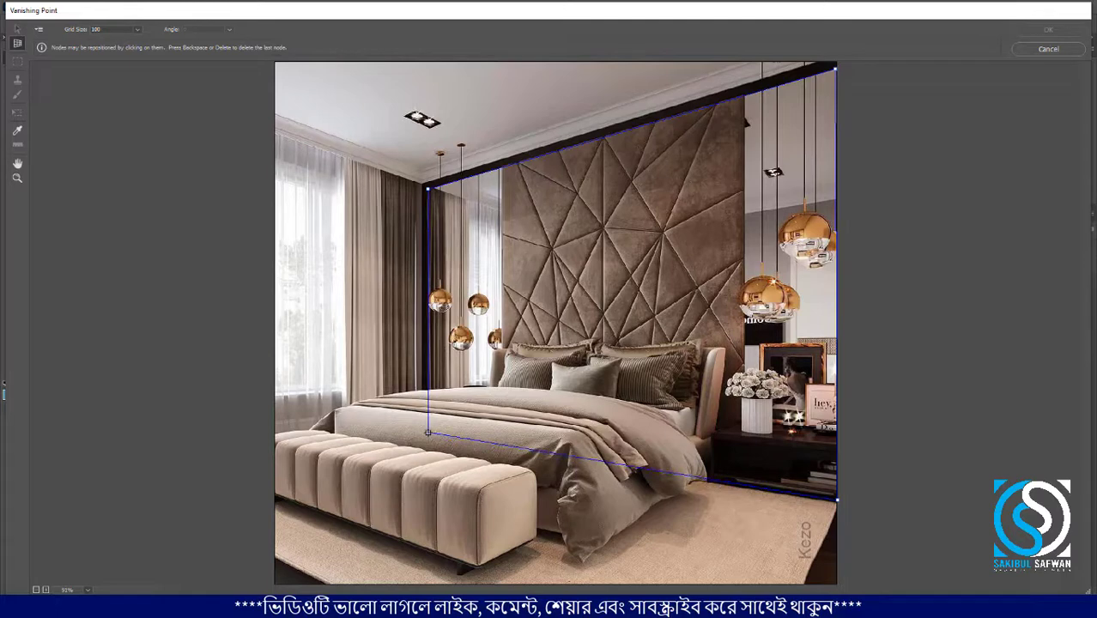
left_click(427, 431)
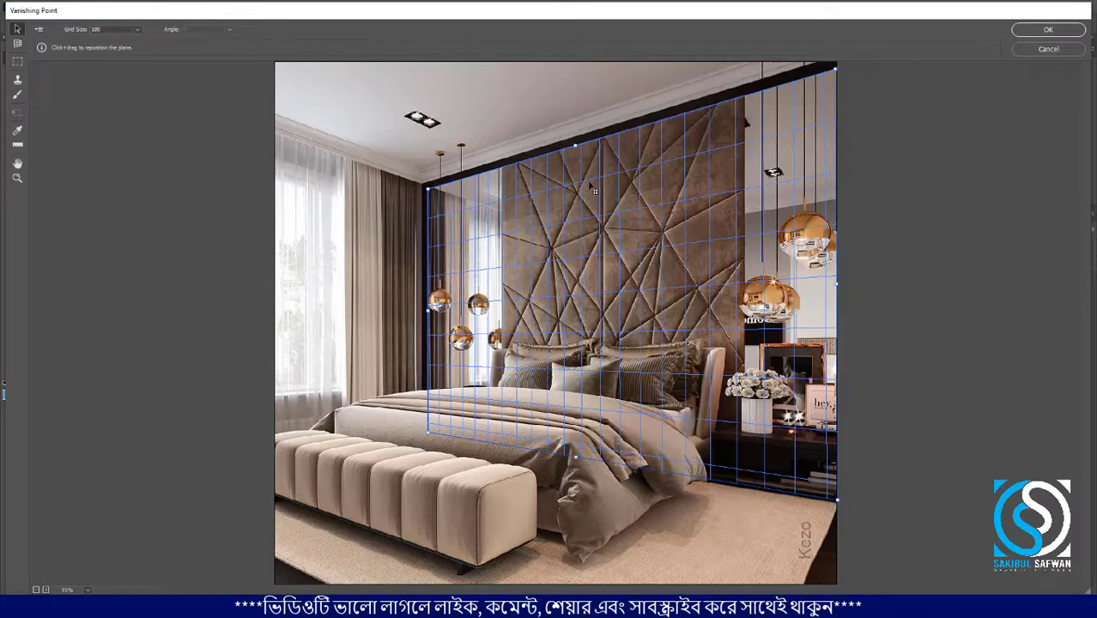
Paste the copied facade into the perspective plane, place it on the panelled wall, shorten it to end above the pillows, and apply the filter.
key("alt")
key("ctrl+v")
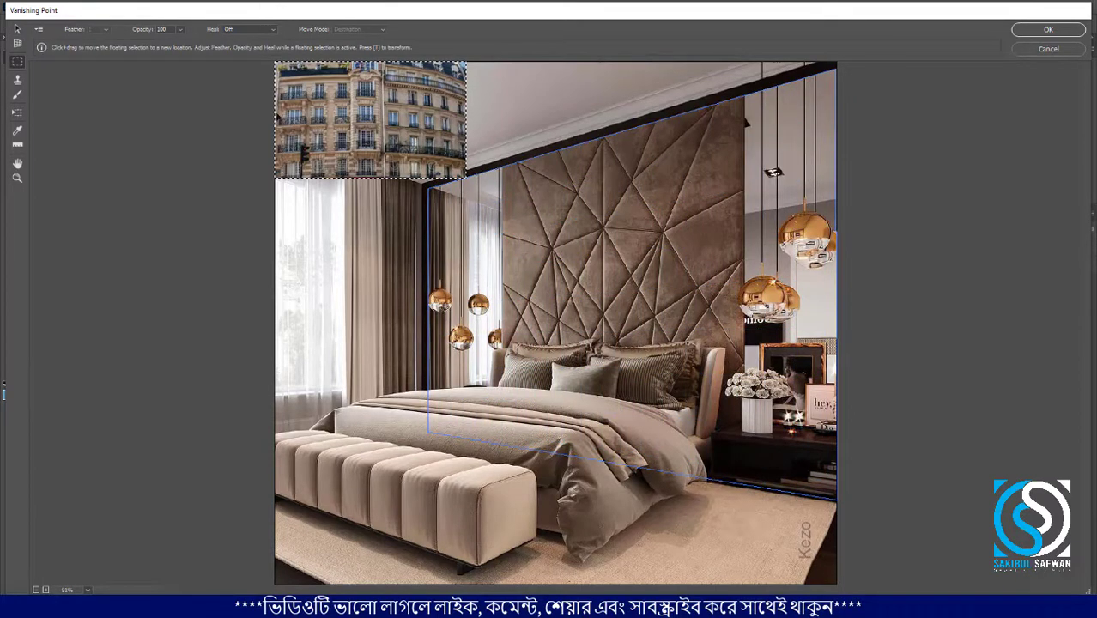
left_click_drag(328, 104, 576, 225)
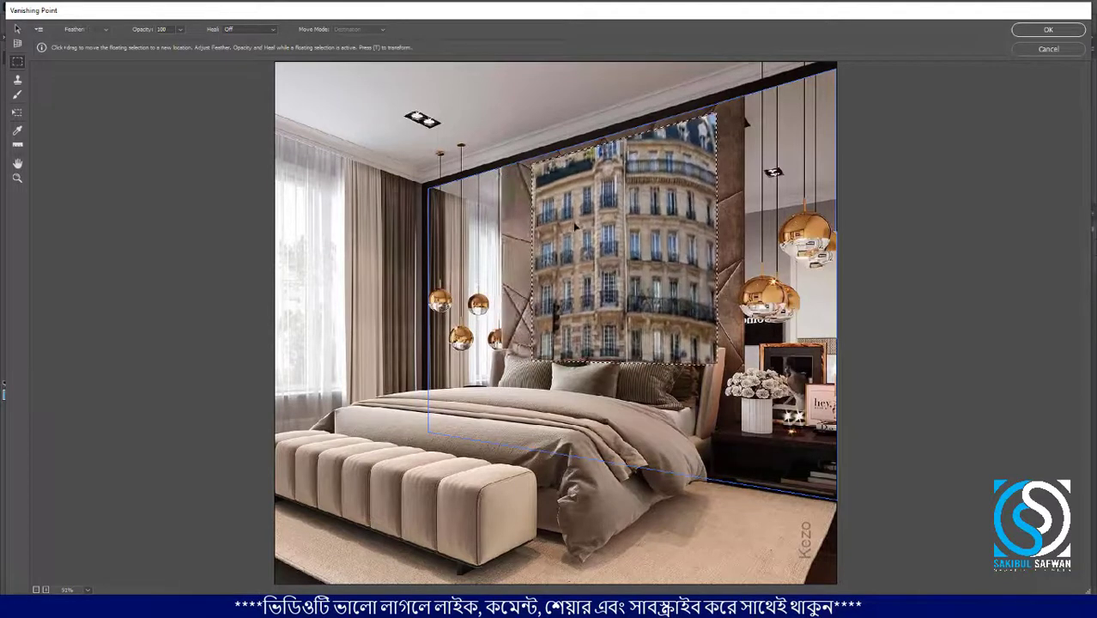
key("t")
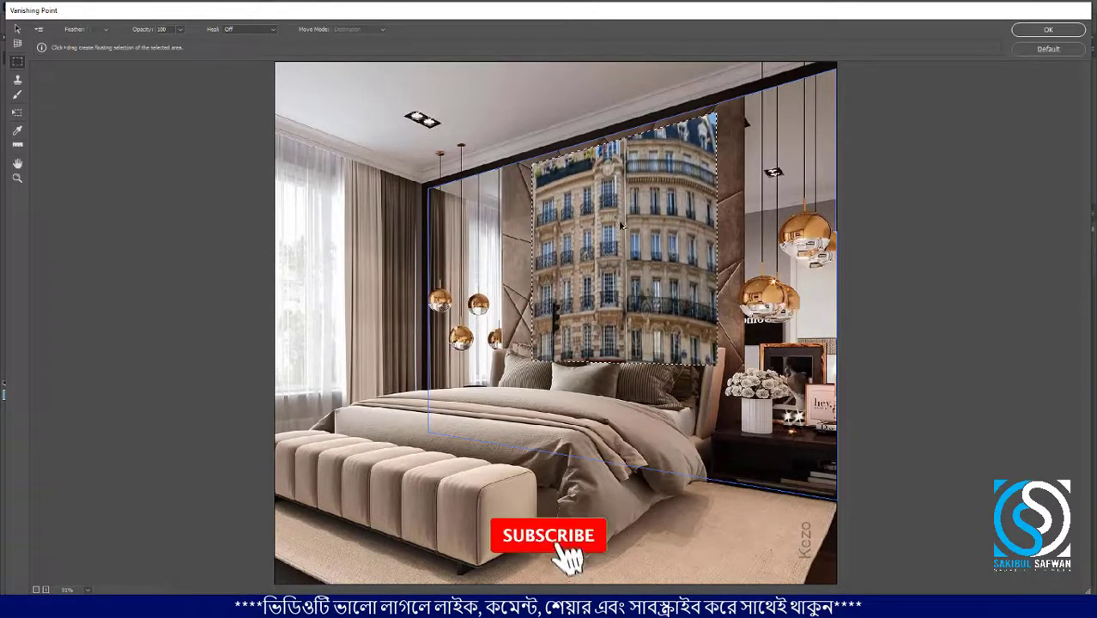
left_click_drag(624, 363, 613, 317)
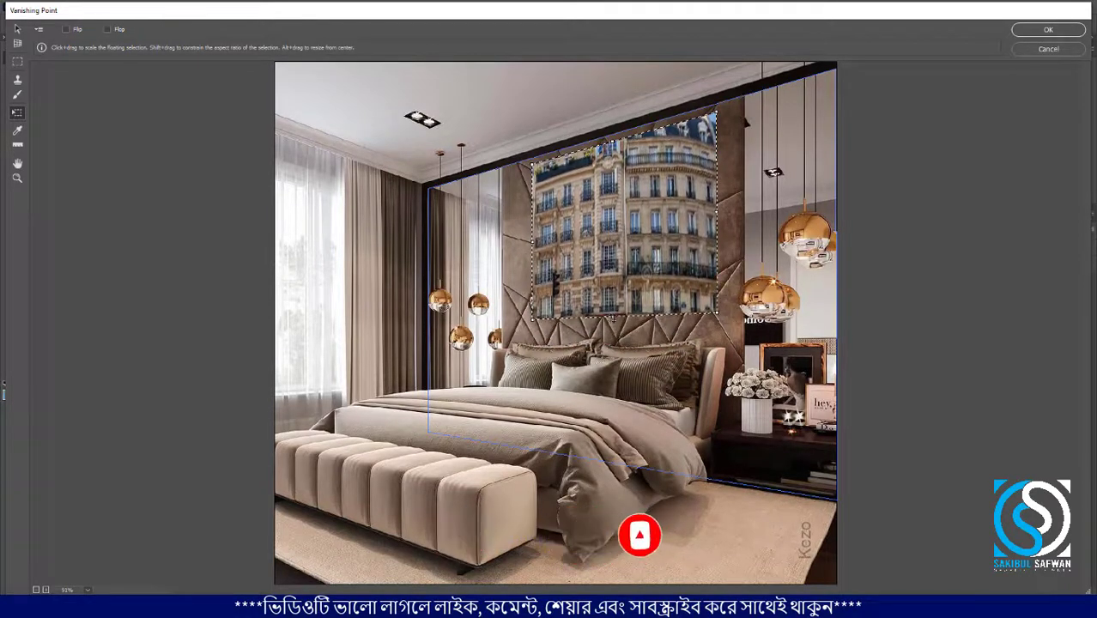
left_click(1048, 31)
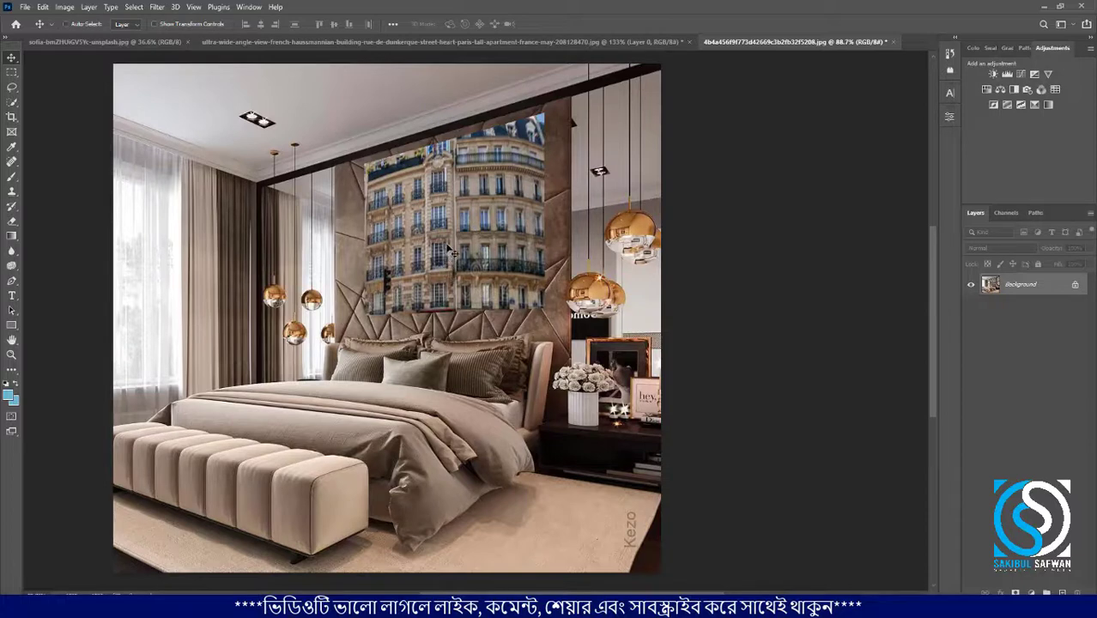
Bring up the list of available filters for the bedroom image.
left_click(157, 6)
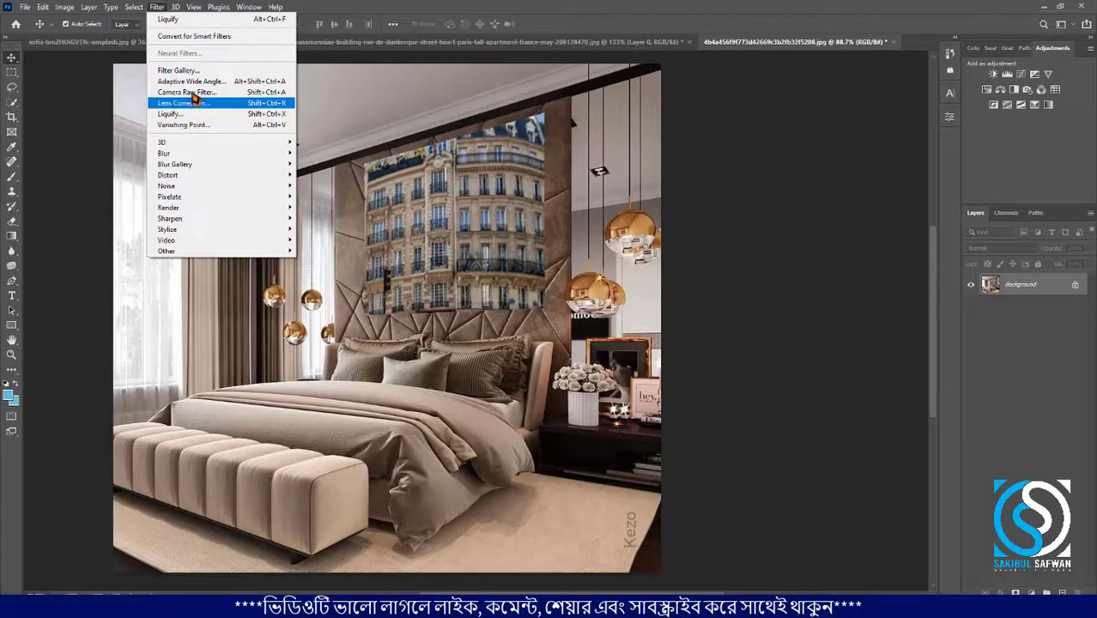